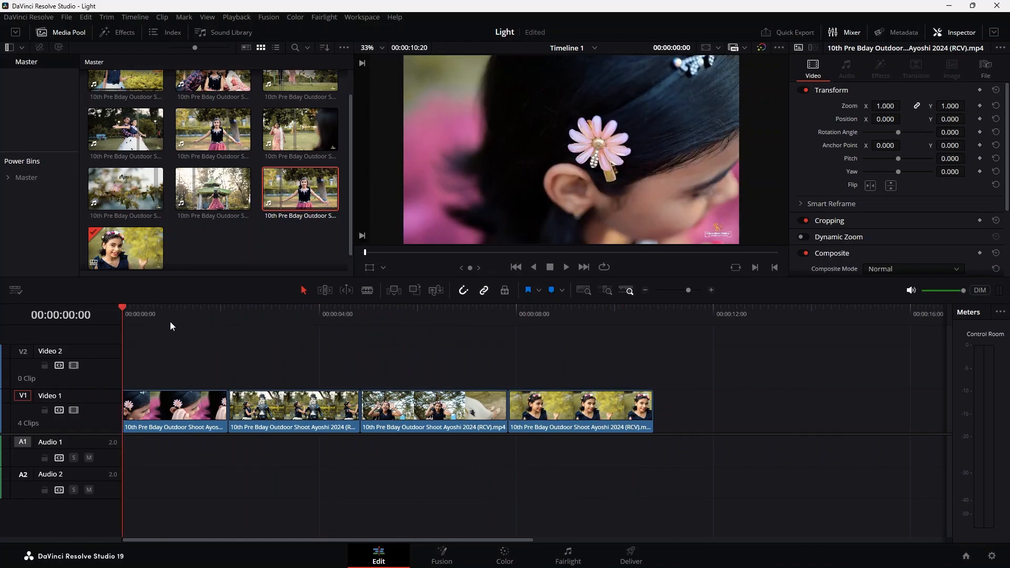
Step: Return the playhead to the timeline's start and open the first clip on Video 1 in the Fusion page
left_click_drag(130, 310, 188, 319)
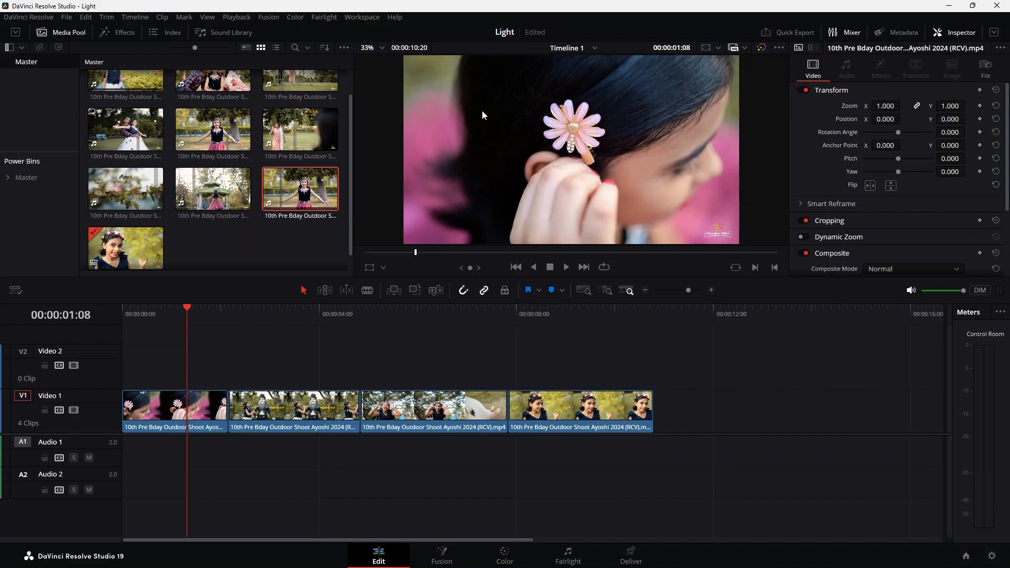
left_click_drag(199, 307, 165, 337)
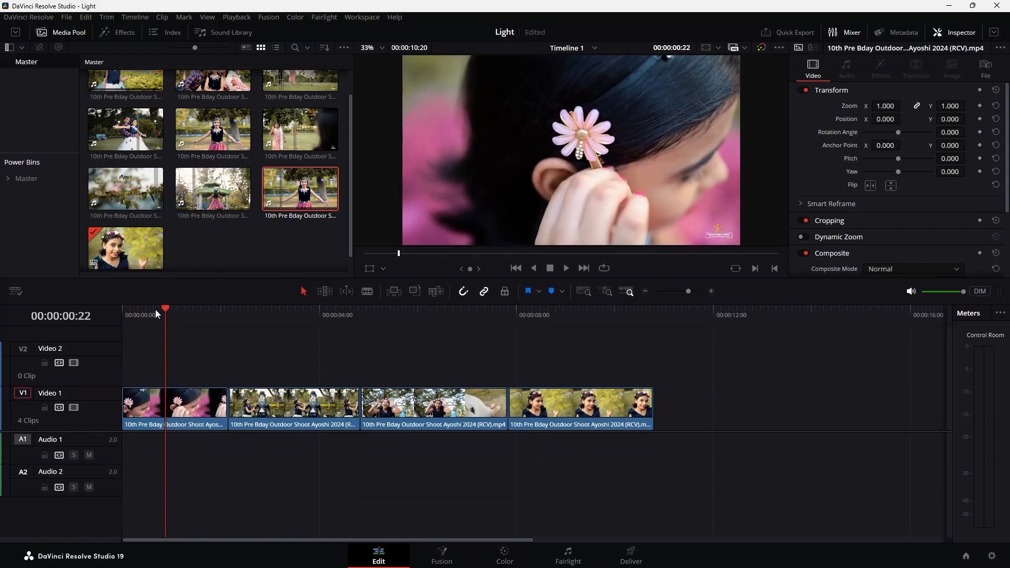
left_click_drag(163, 316, 94, 336)
left_click(166, 409)
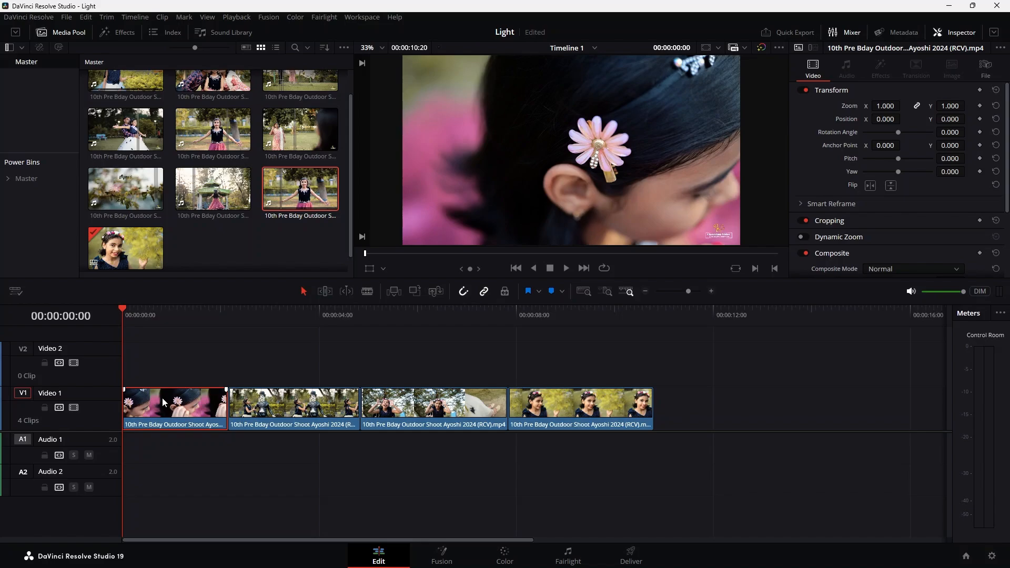
left_click(442, 554)
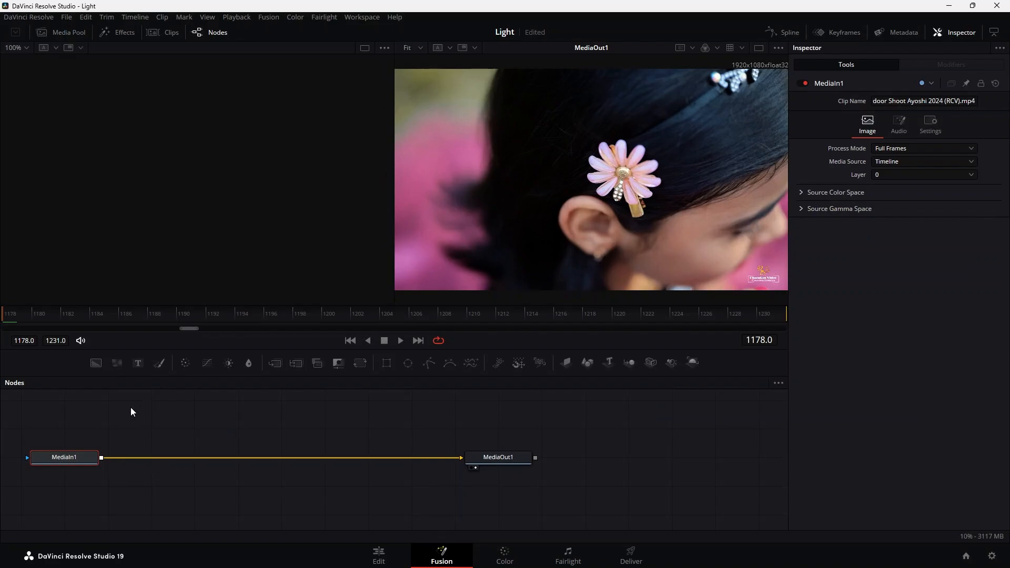
Step: Add an unconnected Background node to the composition, after nudging the MediaIn1 node and deselecting it
left_click_drag(75, 459, 96, 460)
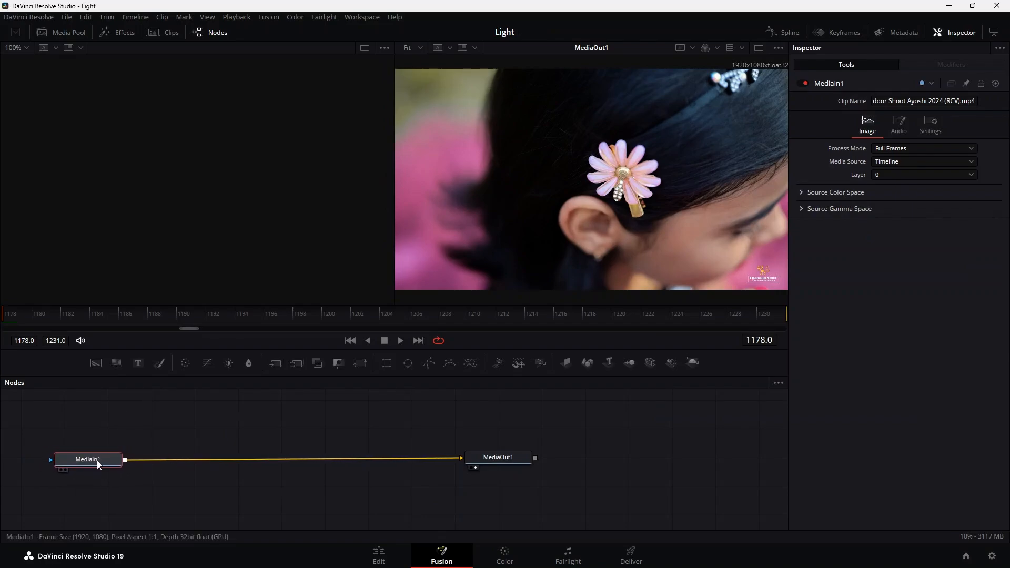
left_click(152, 417)
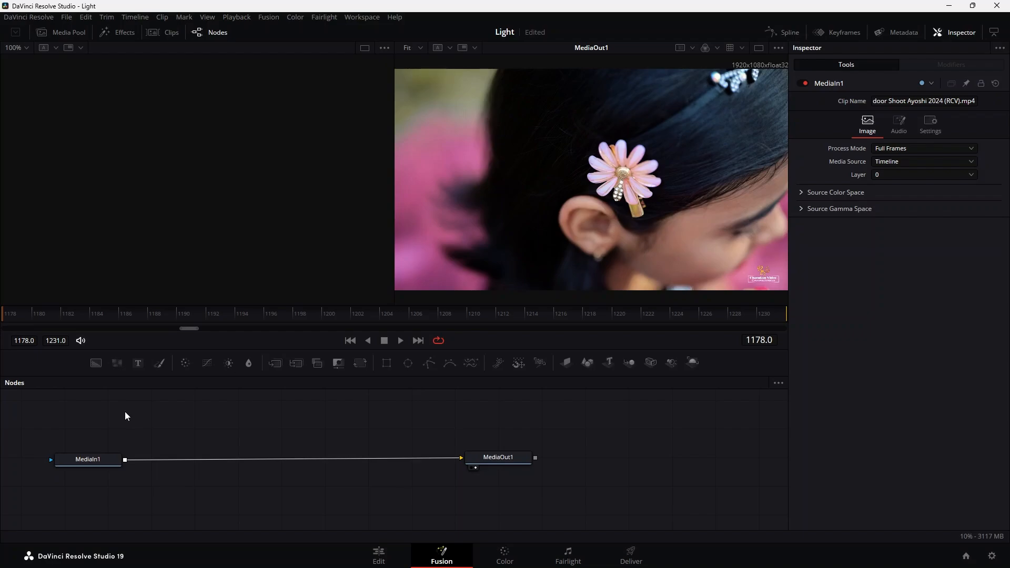
key("shift+space")
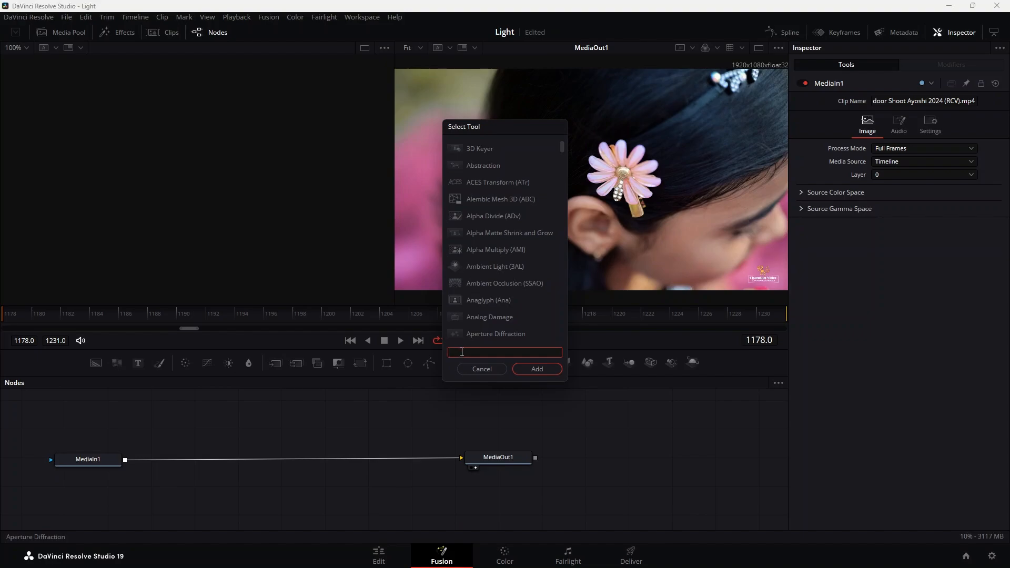
type("back")
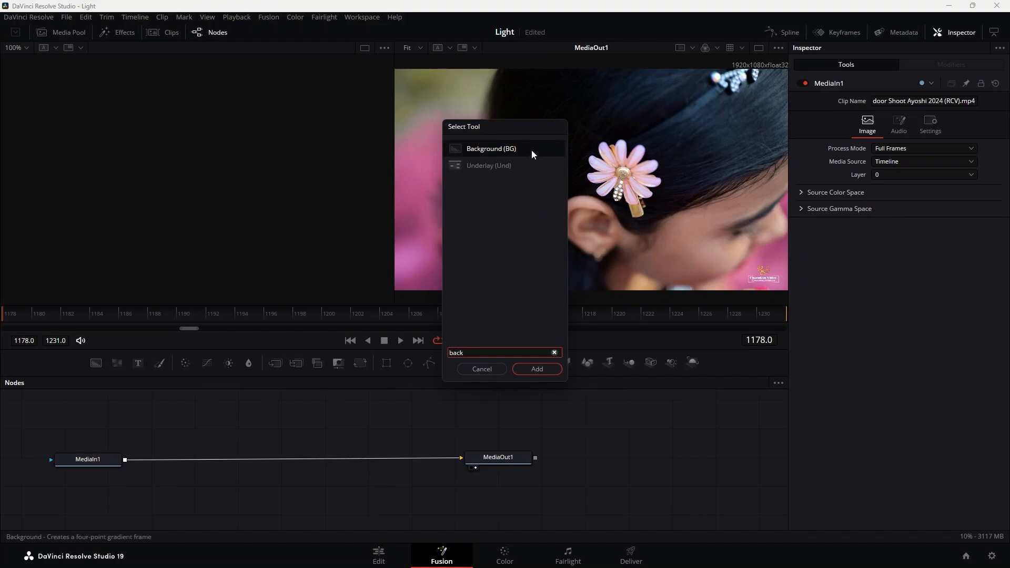
type("ground")
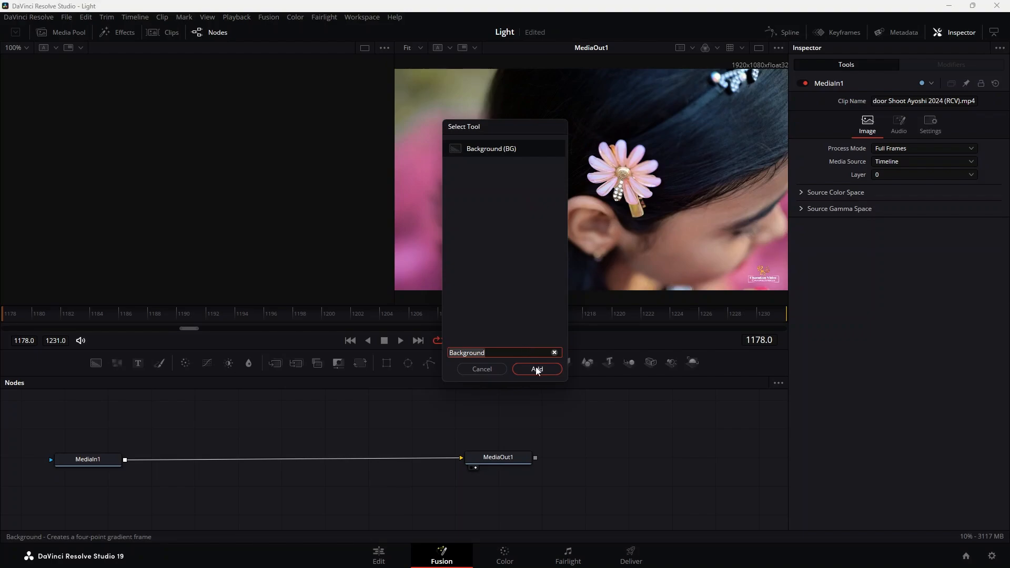
left_click(535, 369)
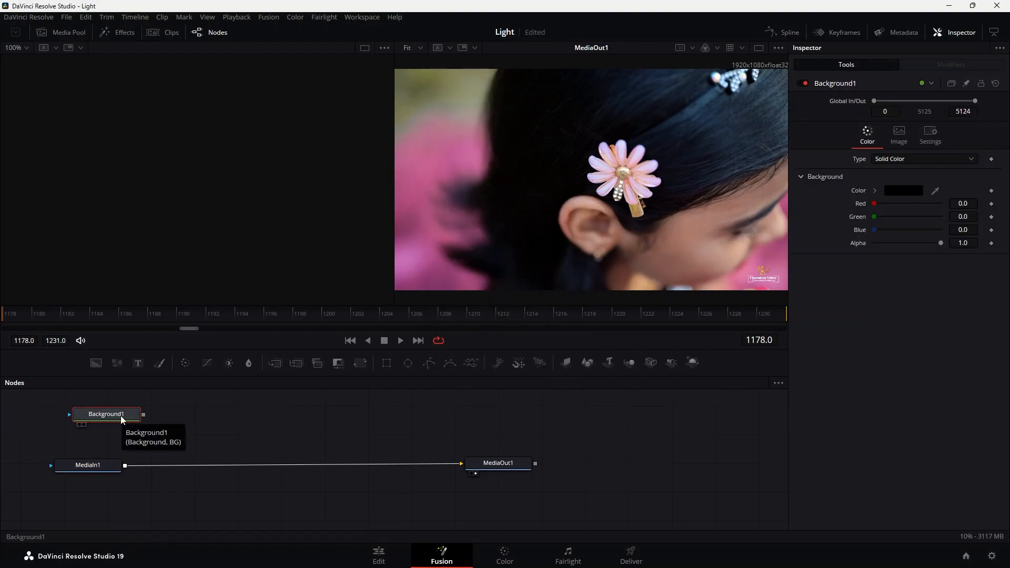
Step: Add a Paint node directly after the Background1 node
key("shift+space")
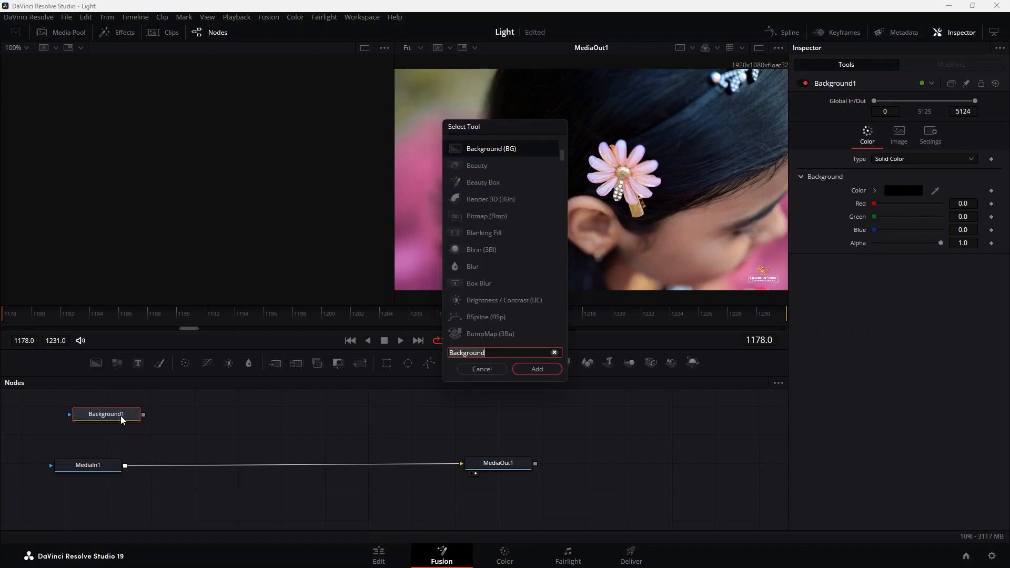
type("p")
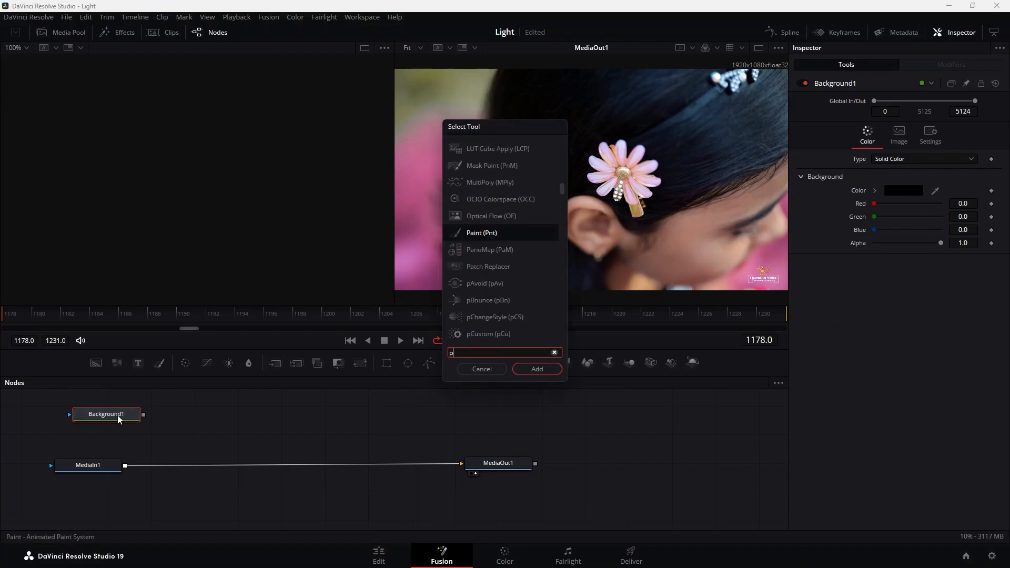
type("ai")
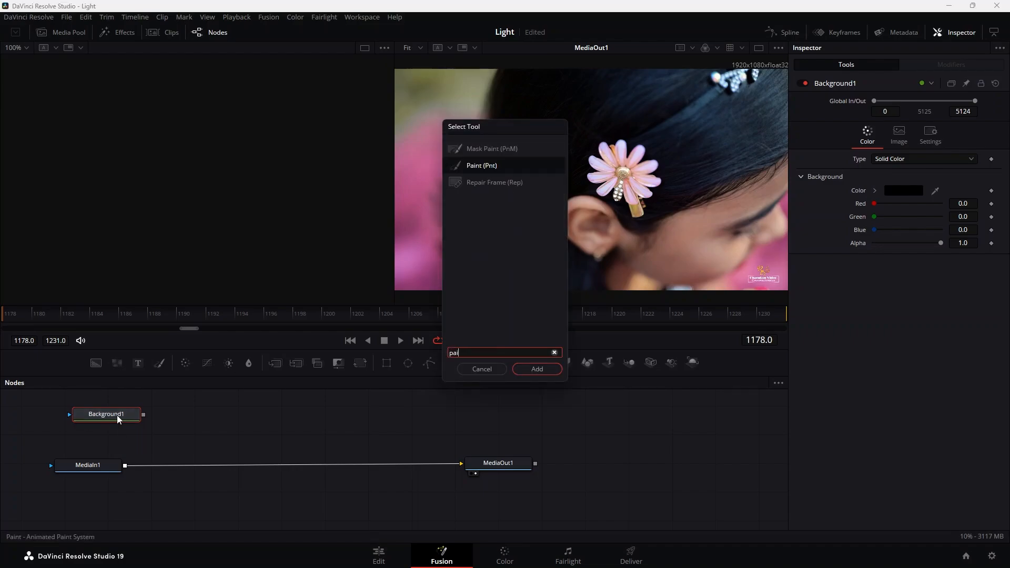
type("nt")
left_click(537, 370)
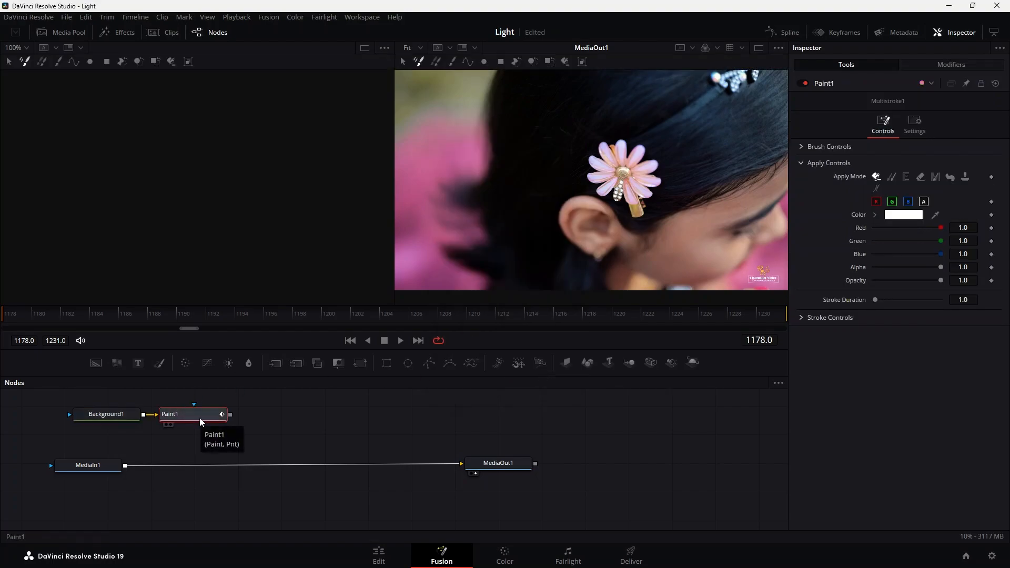
Step: Add a Soft Glow node directly after the Paint1 node
key("shift+space")
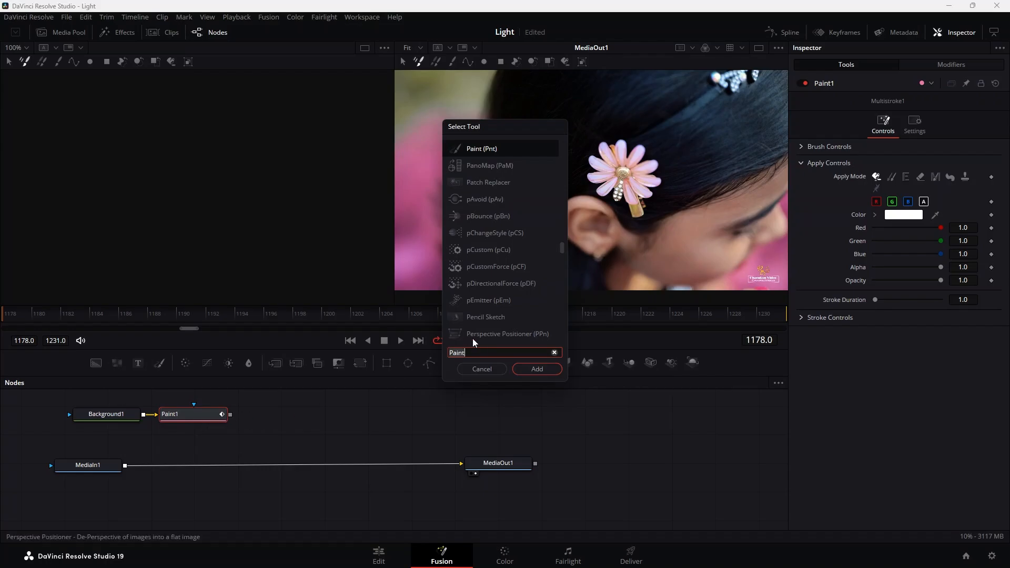
key("BackSpace")
key("BackSpace")
key("BackSpace")
key("BackSpace")
key("BackSpace")
type("soft")
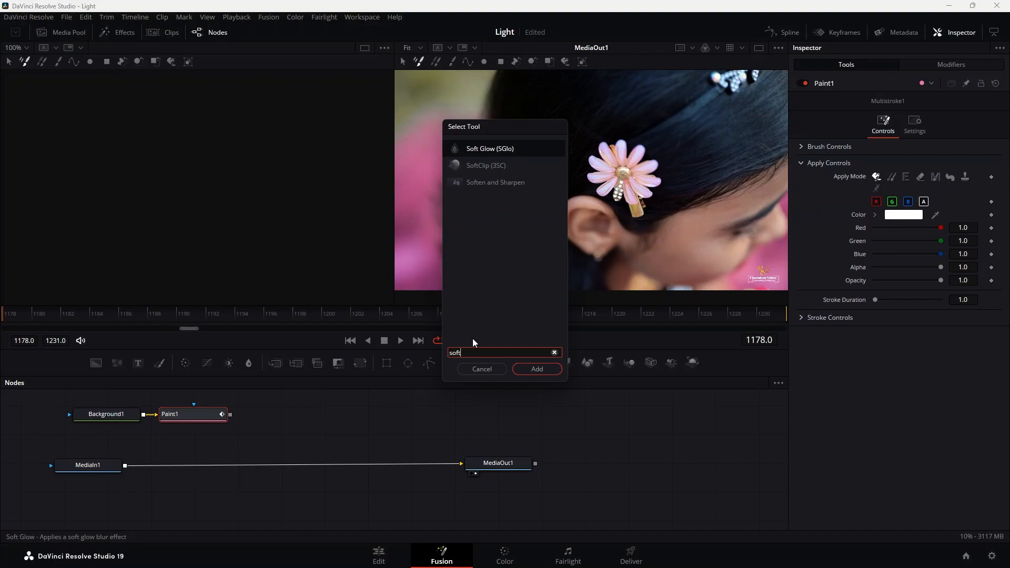
left_click(519, 151)
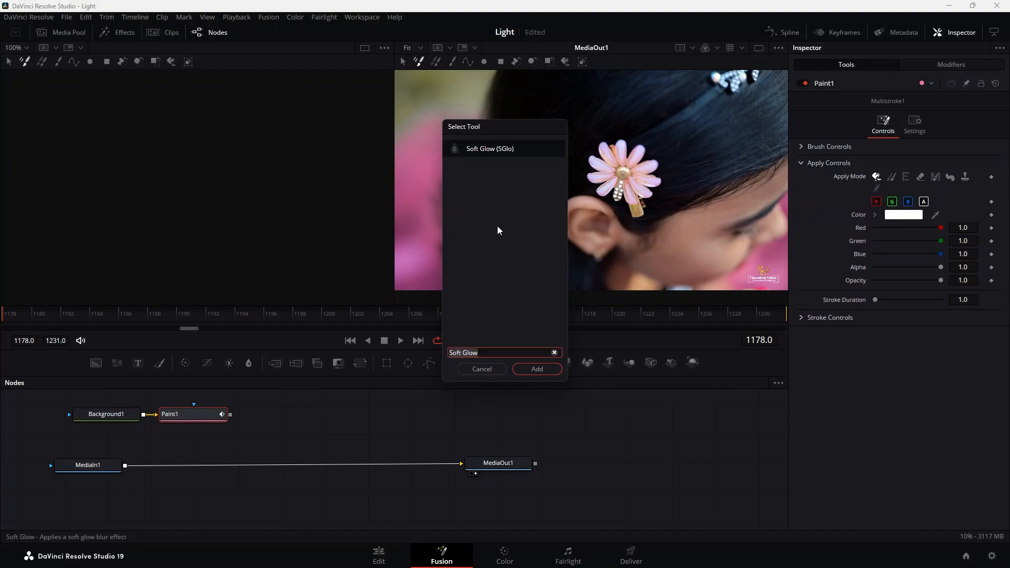
left_click(538, 371)
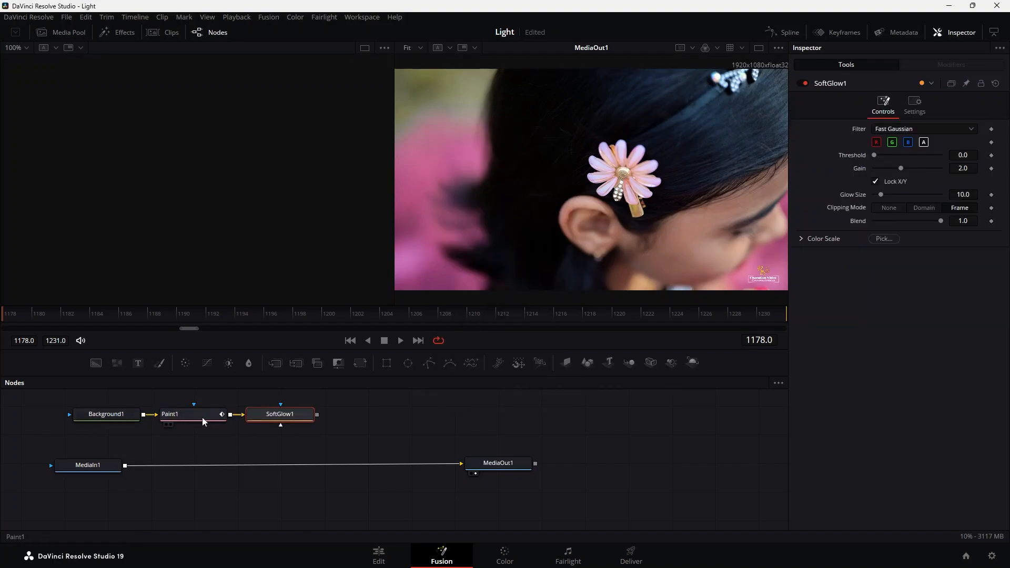
Step: Stack the Background1, Paint1 and SoftGlow1 nodes in a vertical column above the line between MediaIn1 and MediaOut1
mouse_move(112, 416)
left_mouse_down()
mouse_move(228, 393)
mouse_move(214, 396)
left_mouse_up()
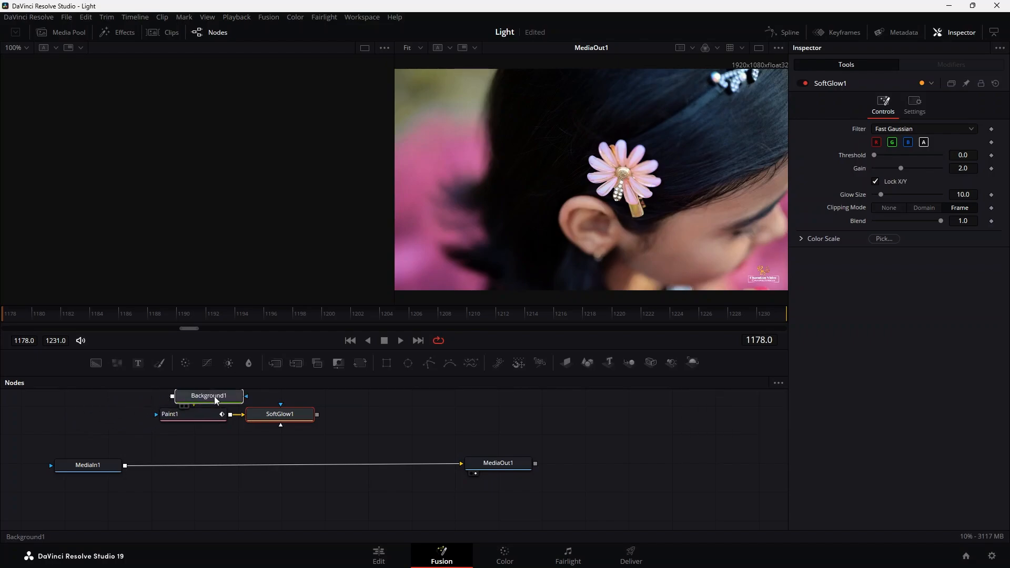
left_click_drag(258, 421, 352, 441)
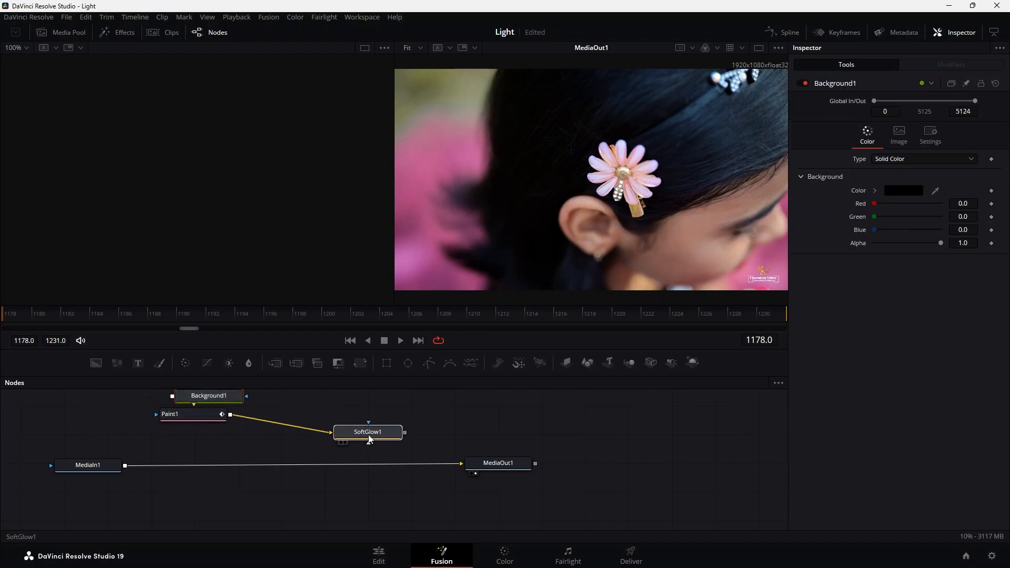
left_click_drag(190, 415, 206, 422)
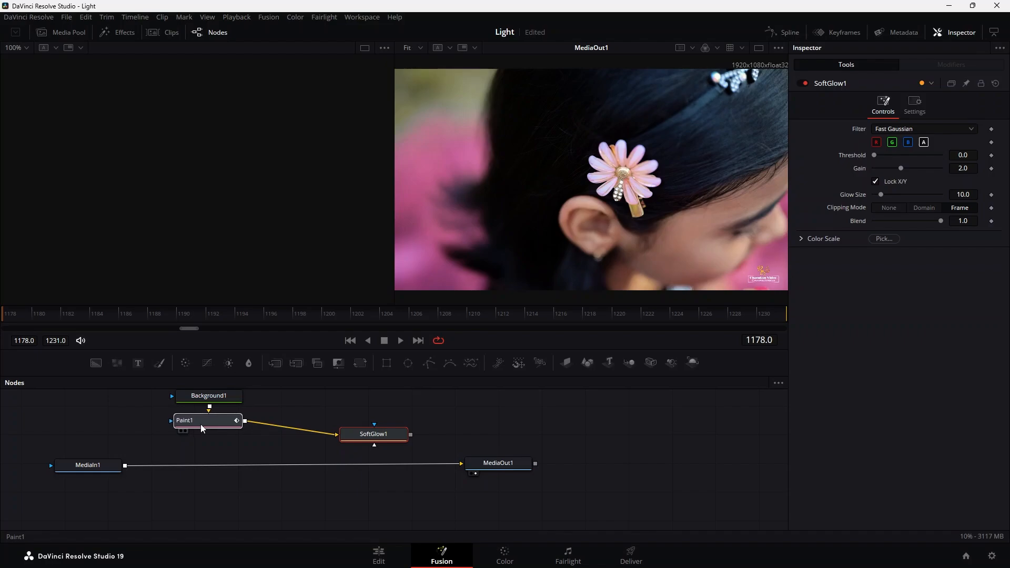
mouse_move(368, 441)
left_mouse_down()
mouse_move(203, 449)
mouse_move(208, 415)
left_mouse_up()
scroll(254, 459, "up", 2)
left_click_drag(208, 452, 208, 440)
left_click_drag(216, 477, 214, 467)
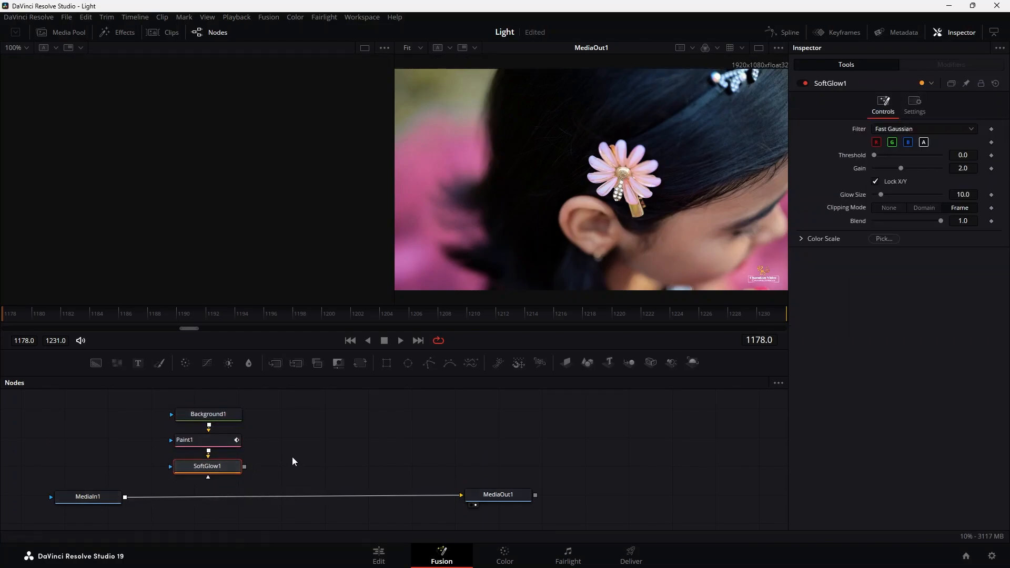
Step: Insert a Merge node between MediaIn1 and MediaOut1 and place it midway along the connection
left_click(85, 497)
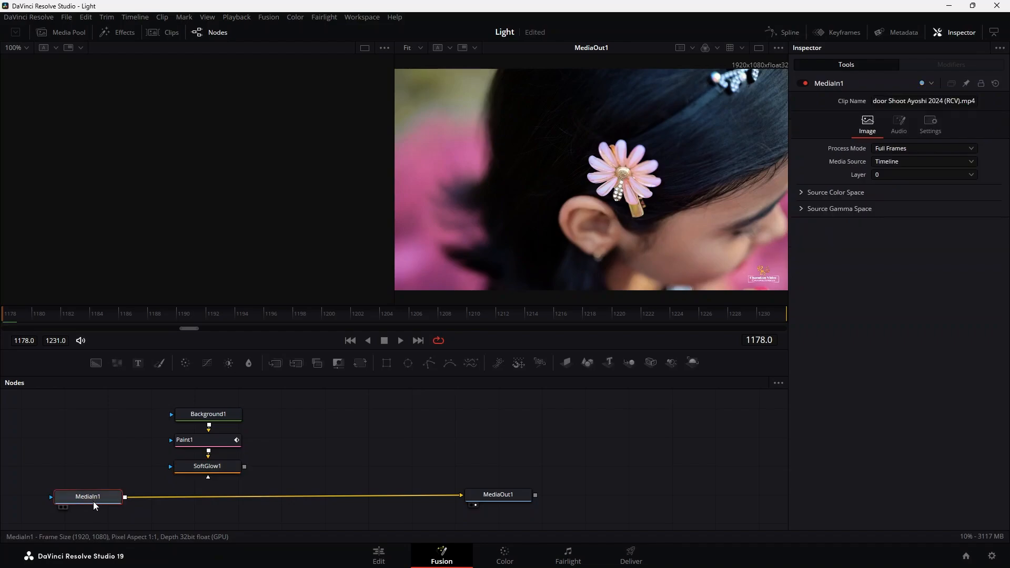
key("shift+space")
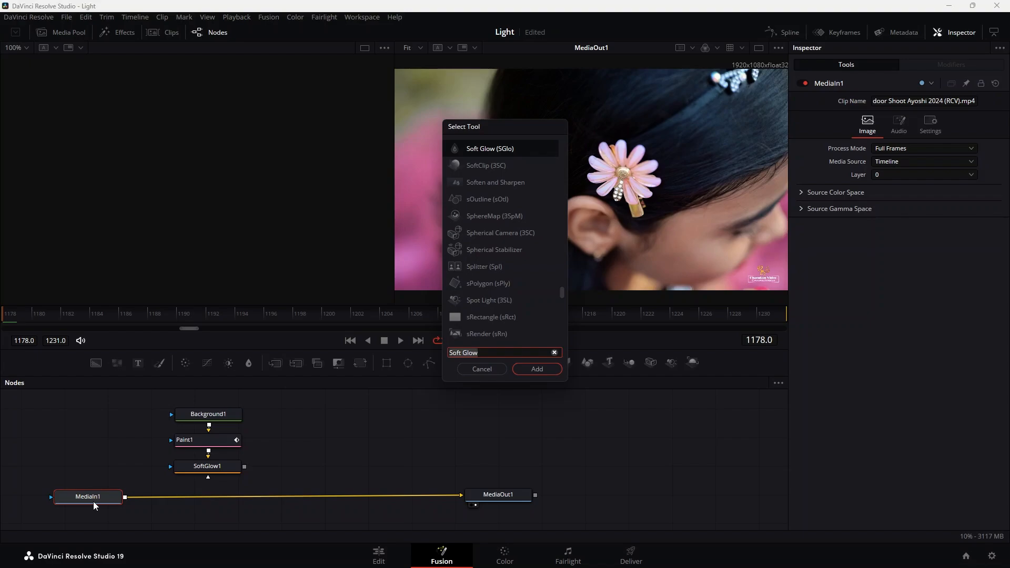
type("mer")
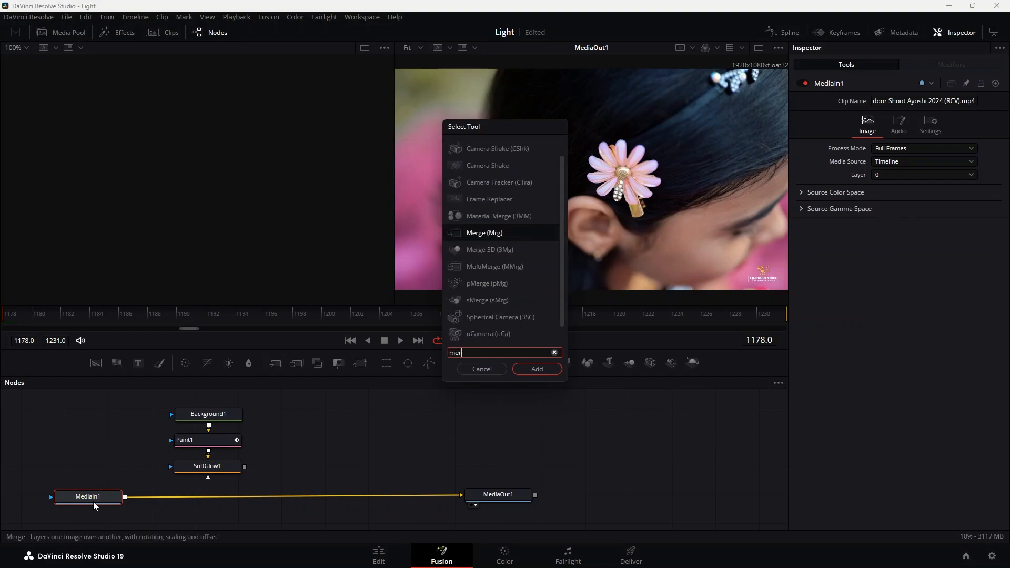
left_click(511, 234)
left_click(537, 371)
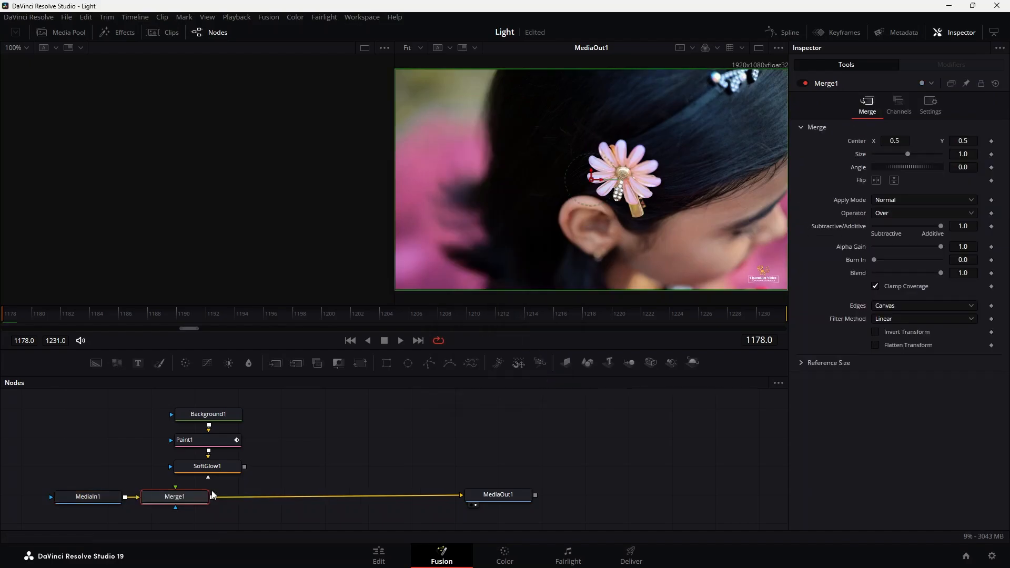
left_click_drag(181, 494, 279, 495)
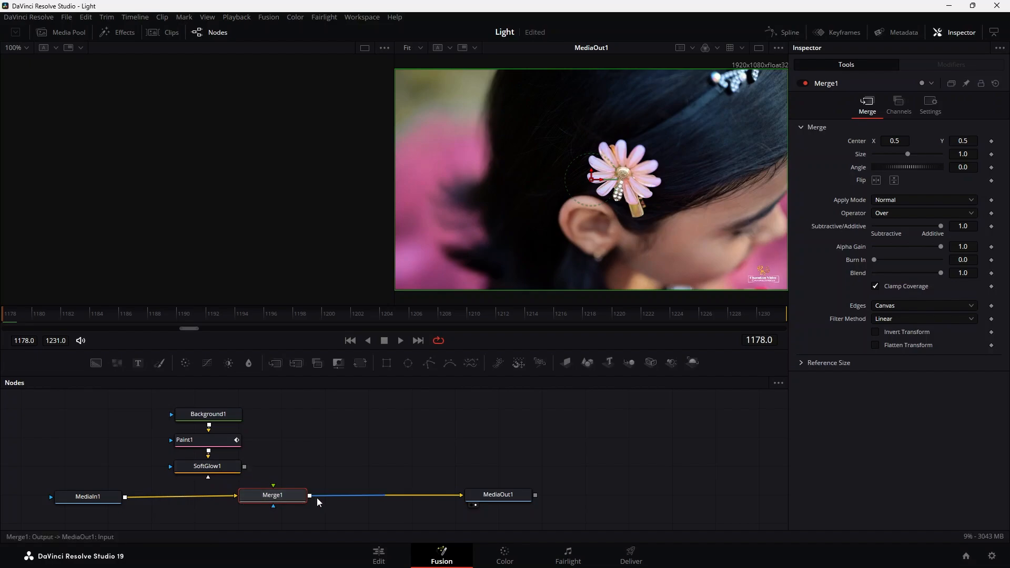
Step: Connect SoftGlow1's output to Merge1's foreground input and position the Merge1 node just below the glow node
left_click_drag(245, 467, 242, 496)
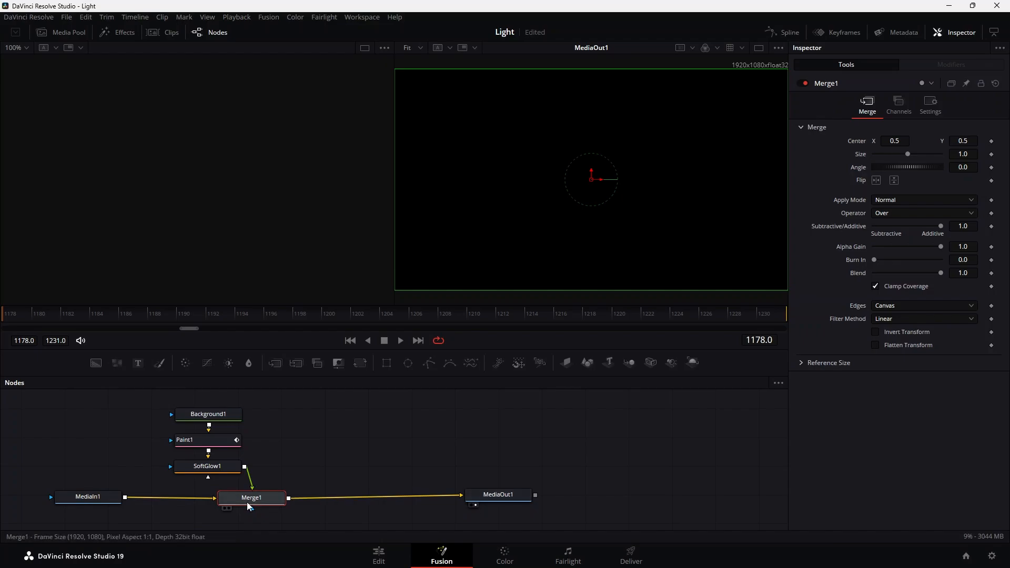
left_click_drag(251, 504, 247, 504)
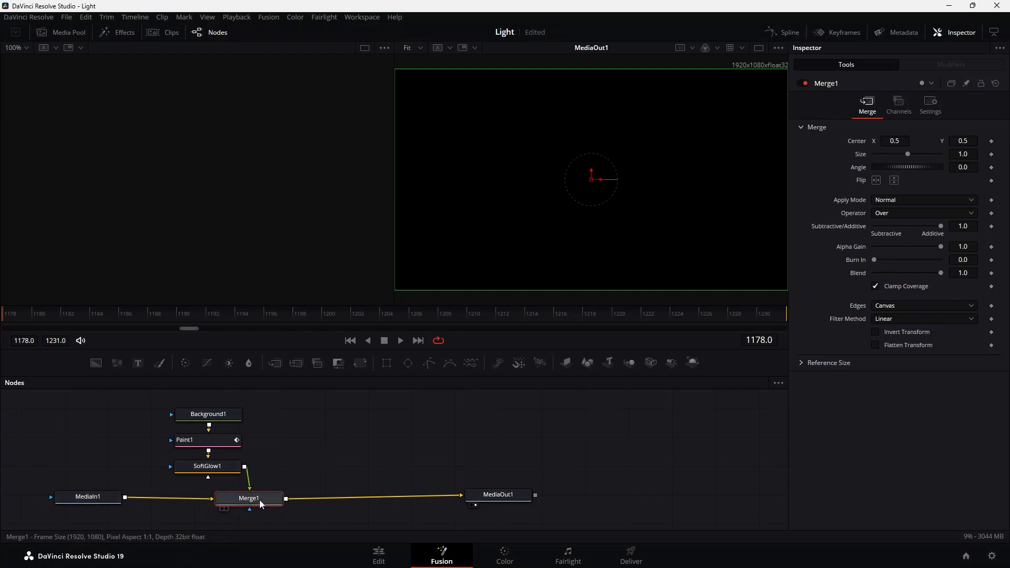
mouse_move(261, 504)
left_mouse_down()
mouse_move(239, 501)
mouse_move(259, 502)
left_mouse_up()
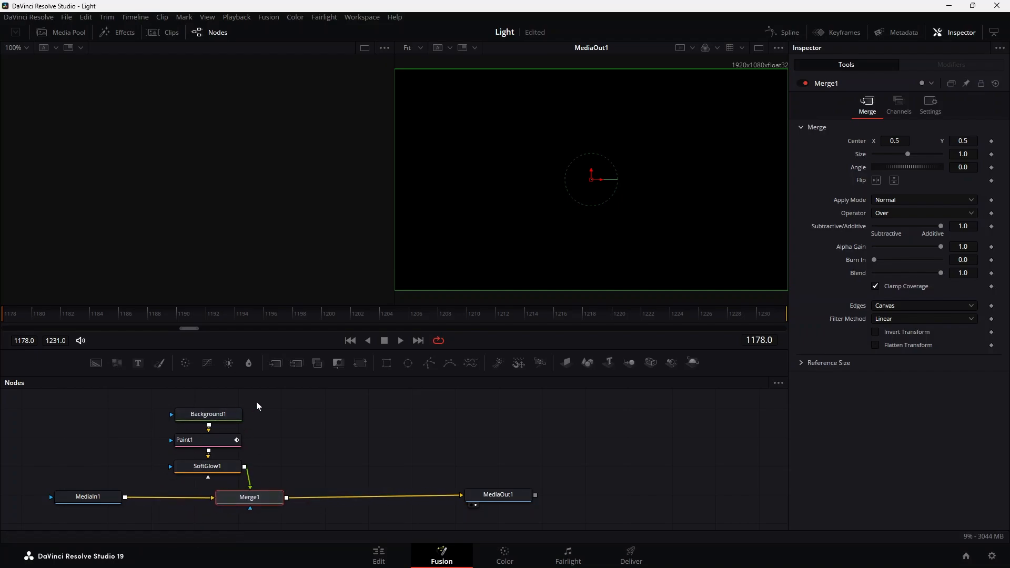
Step: Make the Background1 node transparent by setting its alpha to 0, and select the Paint1 node
left_click(217, 419)
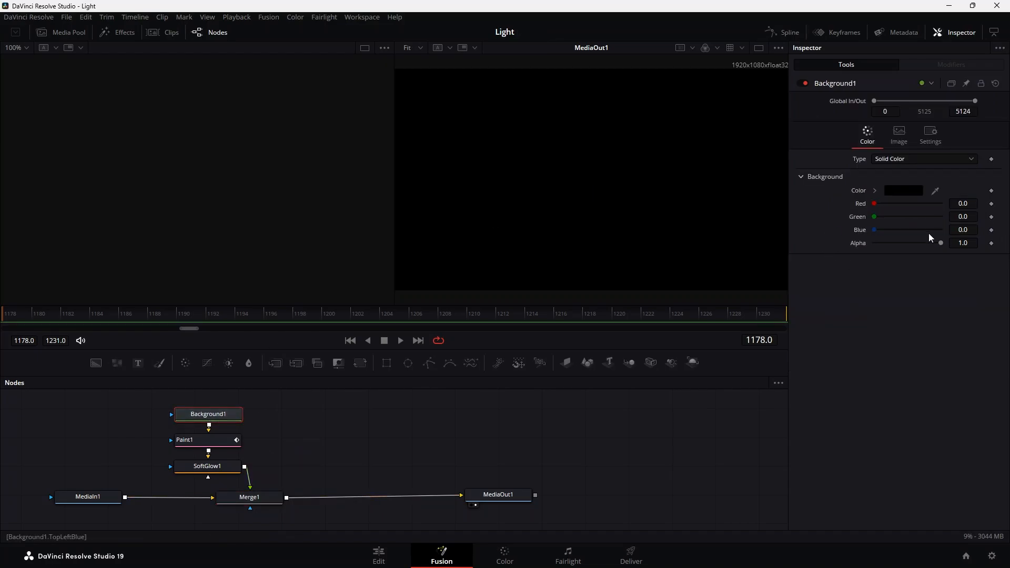
left_click_drag(941, 243, 825, 246)
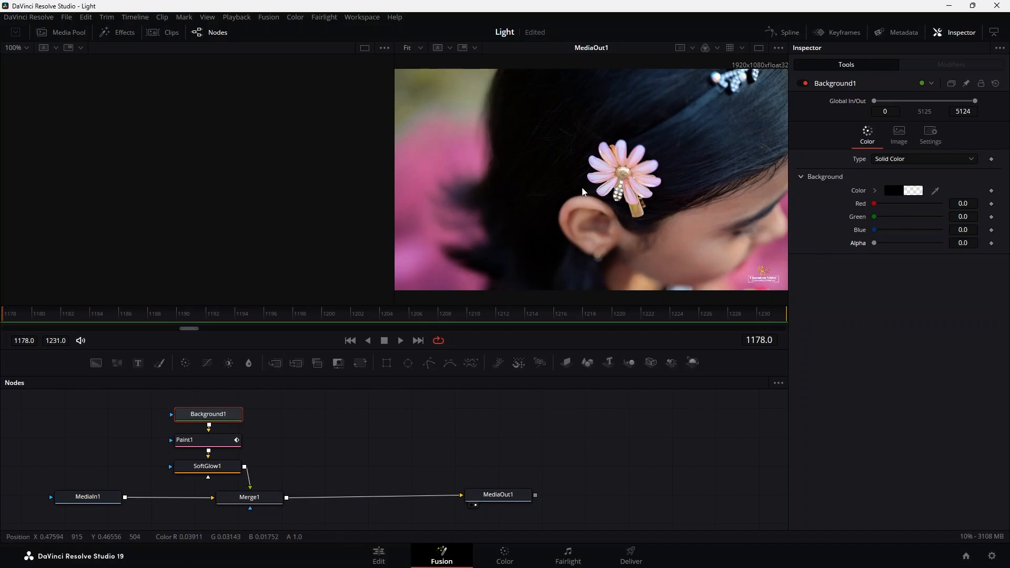
left_click(208, 445)
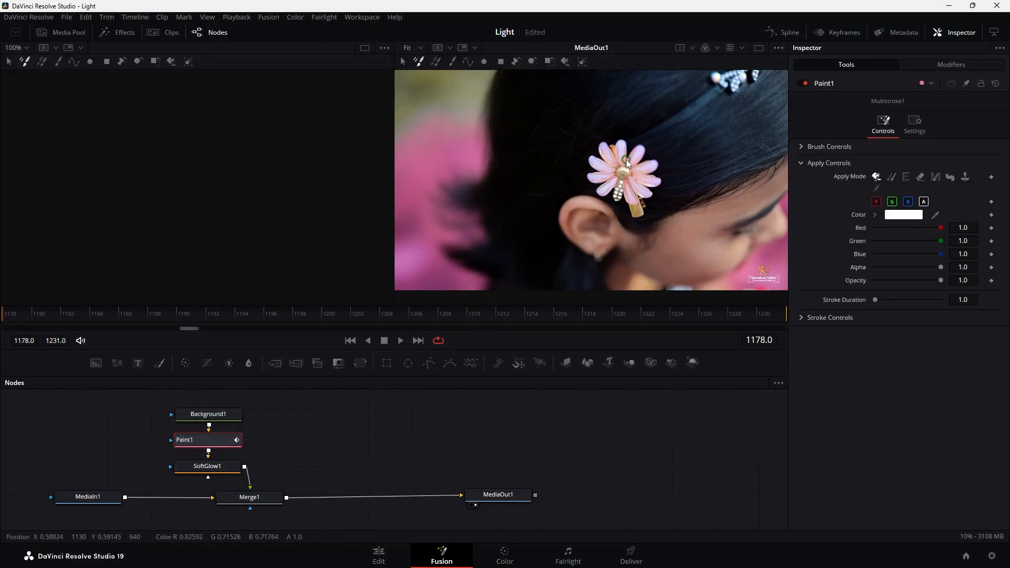
Step: Try painting strokes across the top of the pink hair flower in the viewer, undoing each one
left_click_drag(589, 138, 636, 141)
key("ctrl+z")
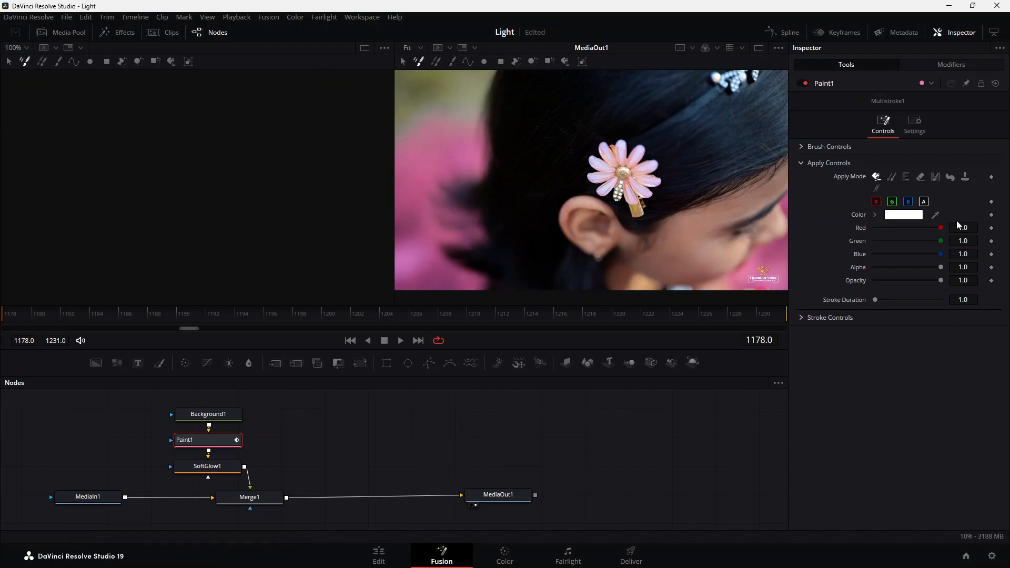
left_click_drag(609, 137, 651, 142)
key("ctrl+z")
Step: Set the Paint1 brush size to 0.01 and test a stroke just above the flower, undoing it
left_click(803, 146)
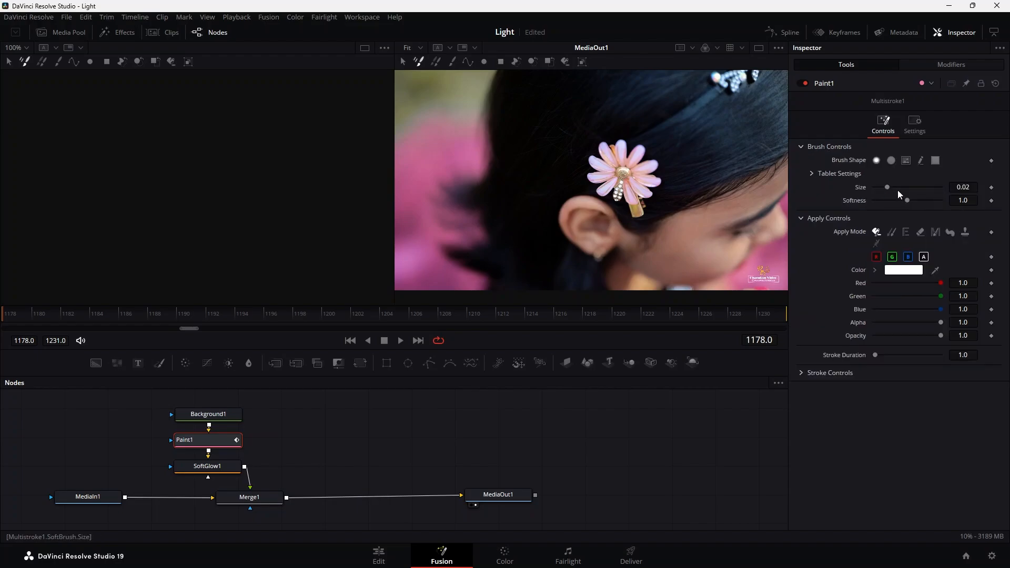
left_click(972, 187)
key("BackSpace")
key("Tab")
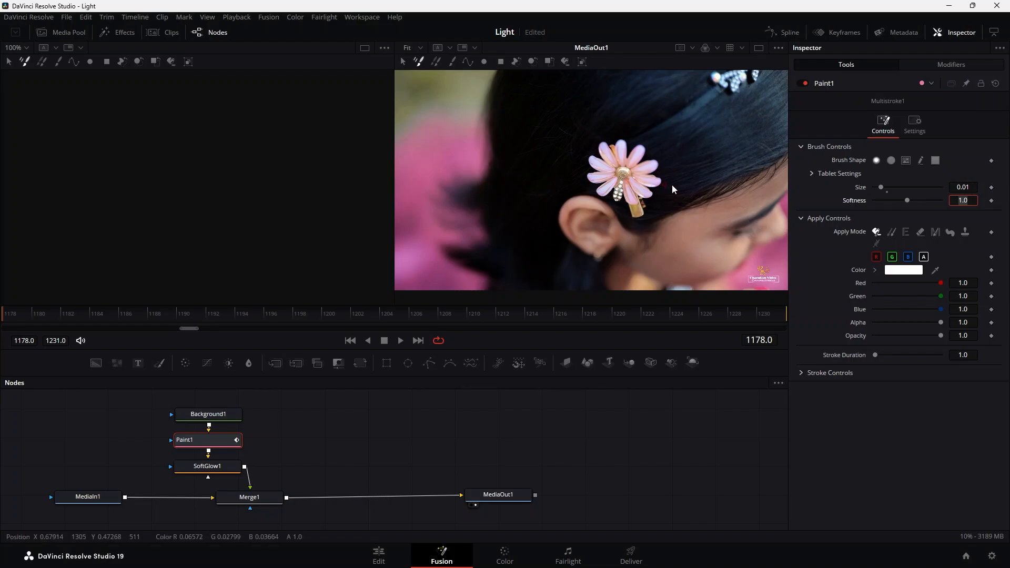
left_click_drag(600, 138, 632, 132)
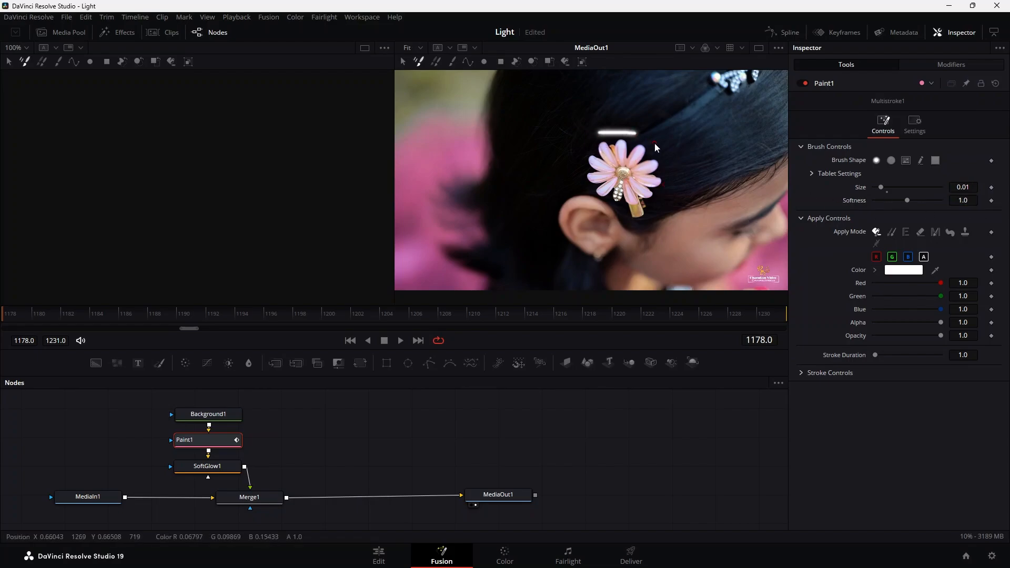
key("ctrl+z")
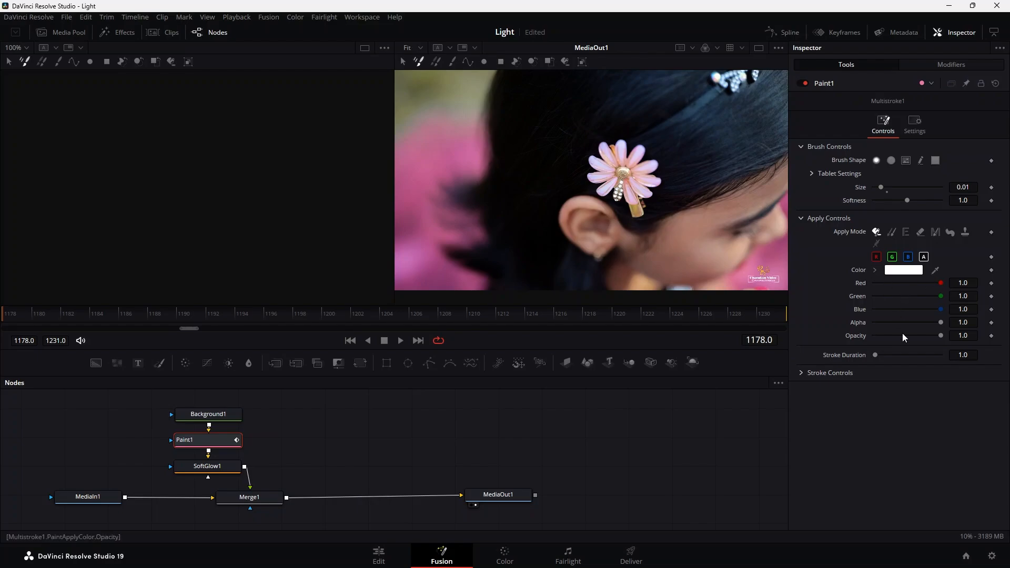
Step: Set the brush colour's Red value to 0.5 for a light cyan, and test a stroke above the flower, undoing it
left_click_drag(941, 283, 939, 284)
left_click_drag(901, 285, 897, 285)
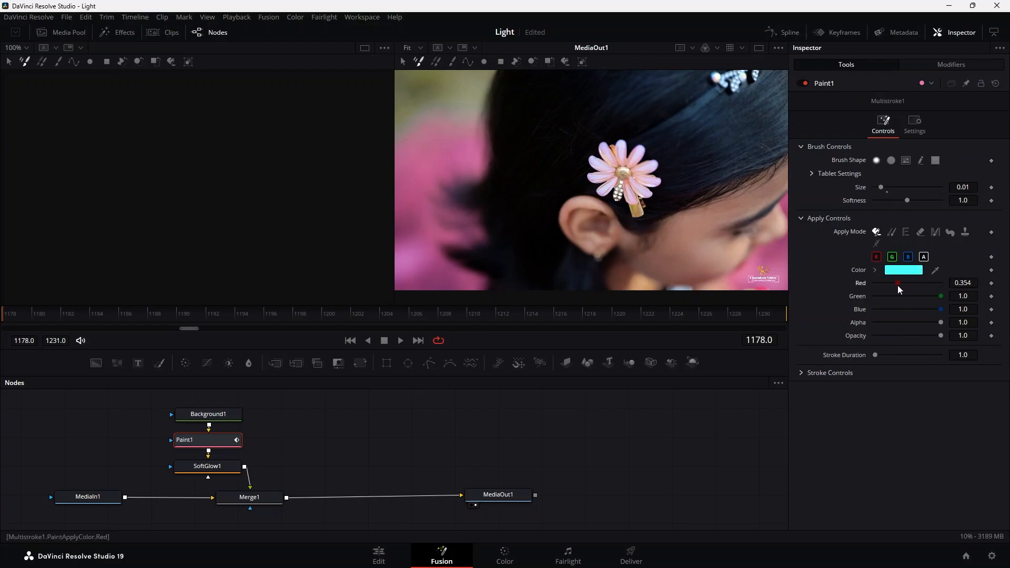
double_click(971, 283)
type("0.39")
key("Return")
double_click(971, 283)
type("0.500")
key("Return")
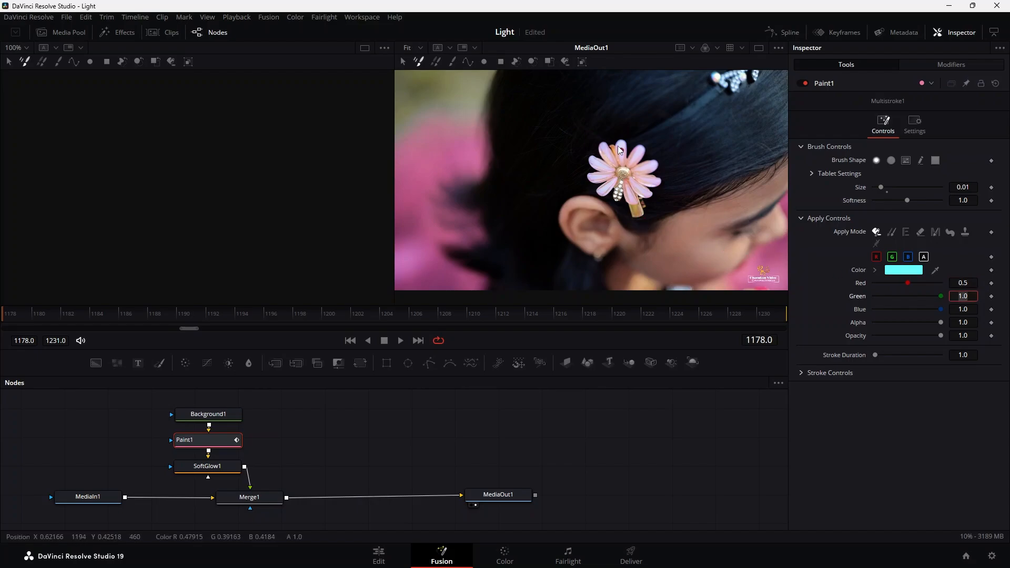
left_click_drag(594, 141, 631, 135)
key("ctrl+z")
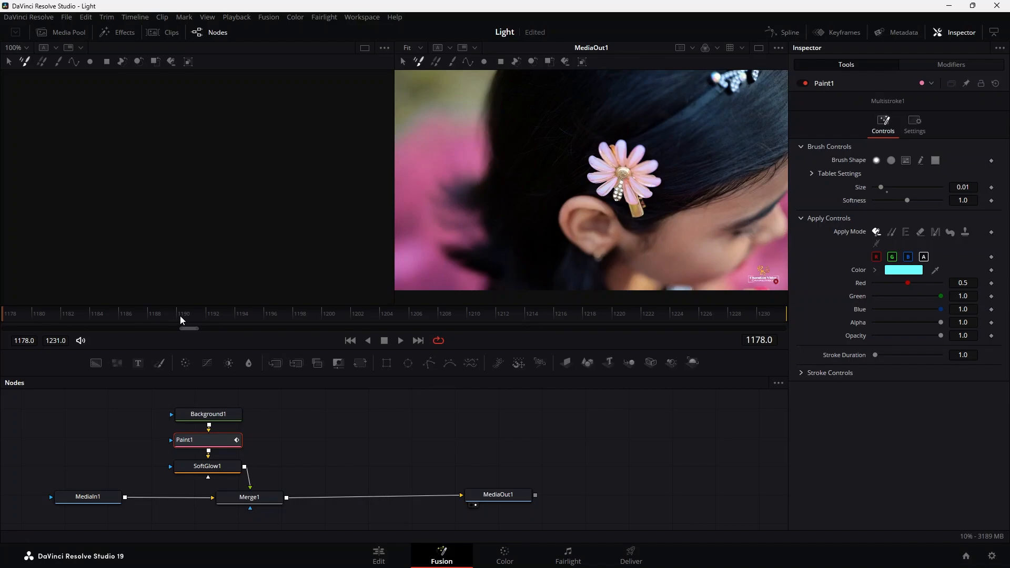
Step: Paint one short stroke per frame along the flower's petals on frames 1185 to 1188, working from the lower right up to the top
left_click_drag(180, 315, 107, 309)
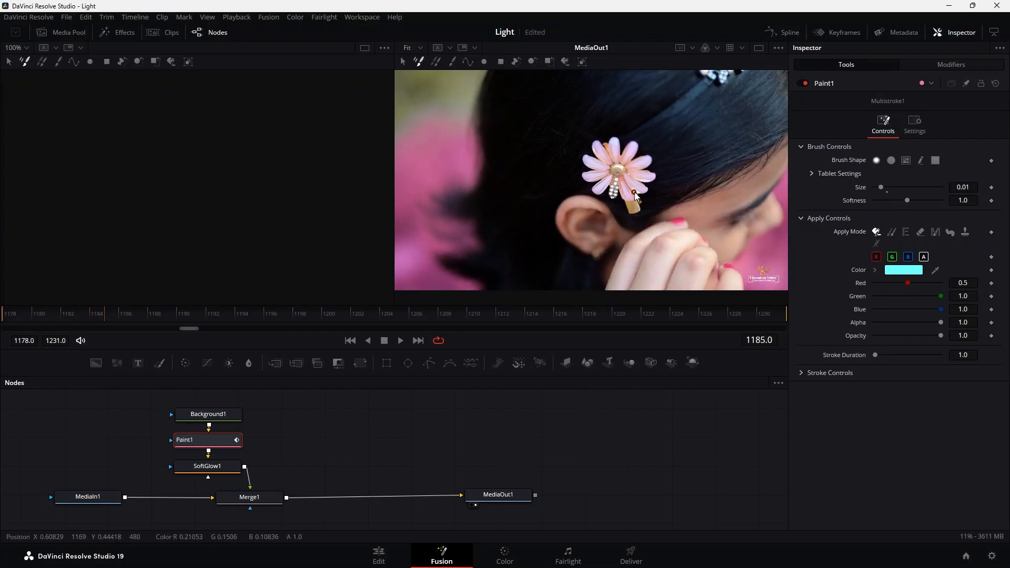
left_click_drag(635, 196, 648, 188)
key("Right")
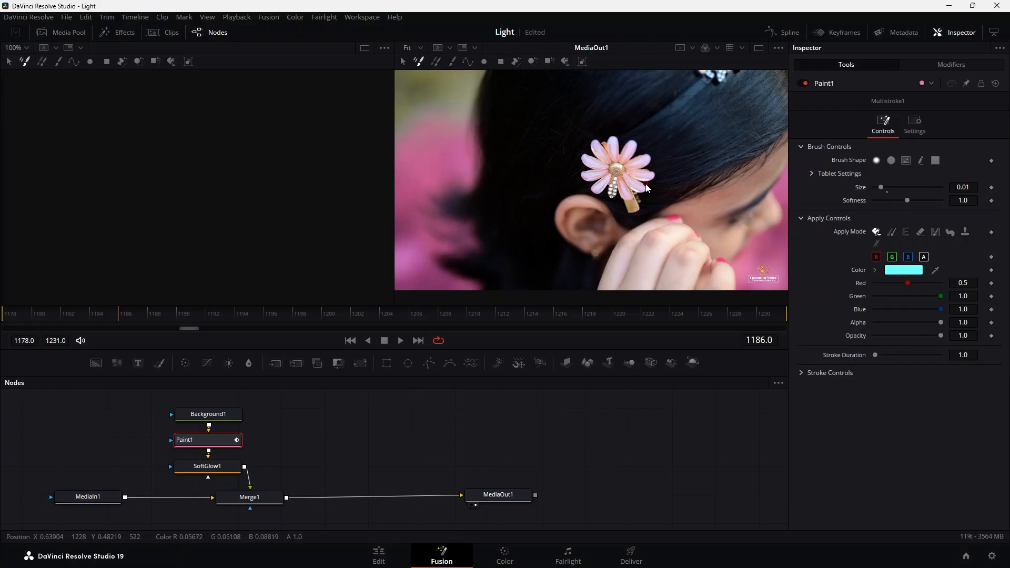
mouse_move(655, 184)
left_mouse_down()
mouse_move(658, 169)
mouse_move(648, 171)
left_mouse_up()
key("Right")
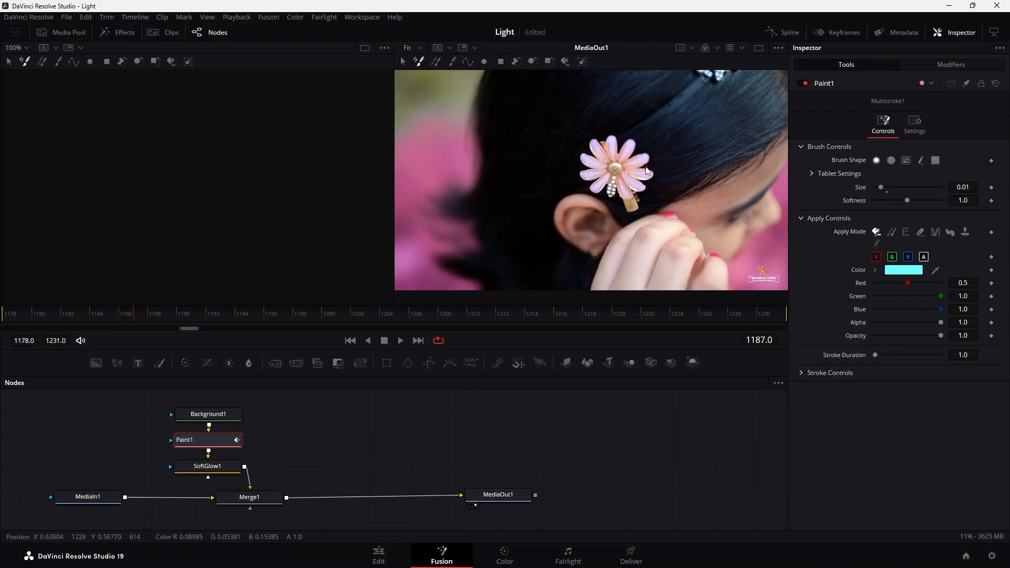
left_click_drag(652, 158, 634, 151)
key("Right")
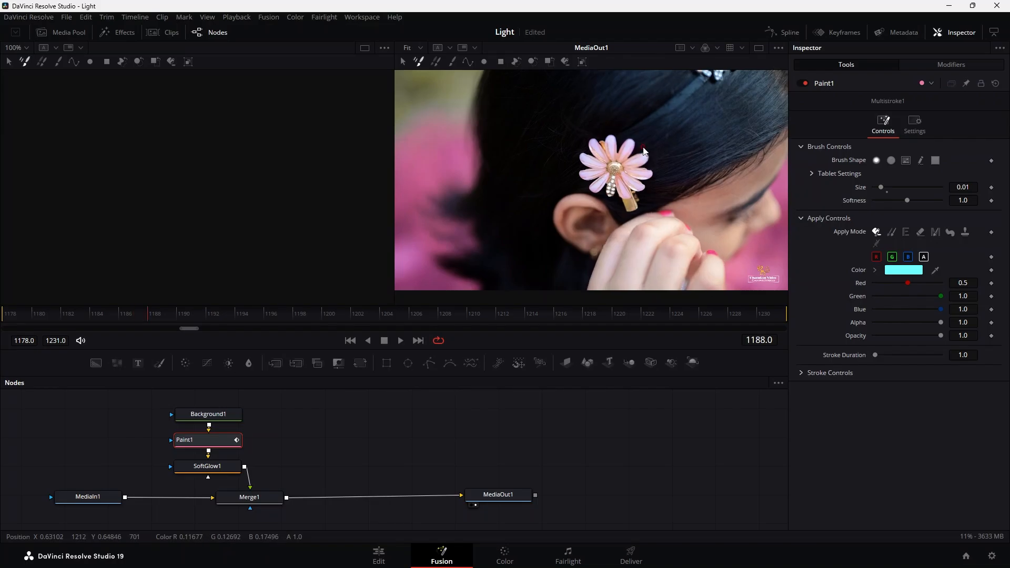
mouse_move(636, 155)
left_mouse_down()
mouse_move(628, 134)
mouse_move(621, 145)
left_mouse_up()
key("Right")
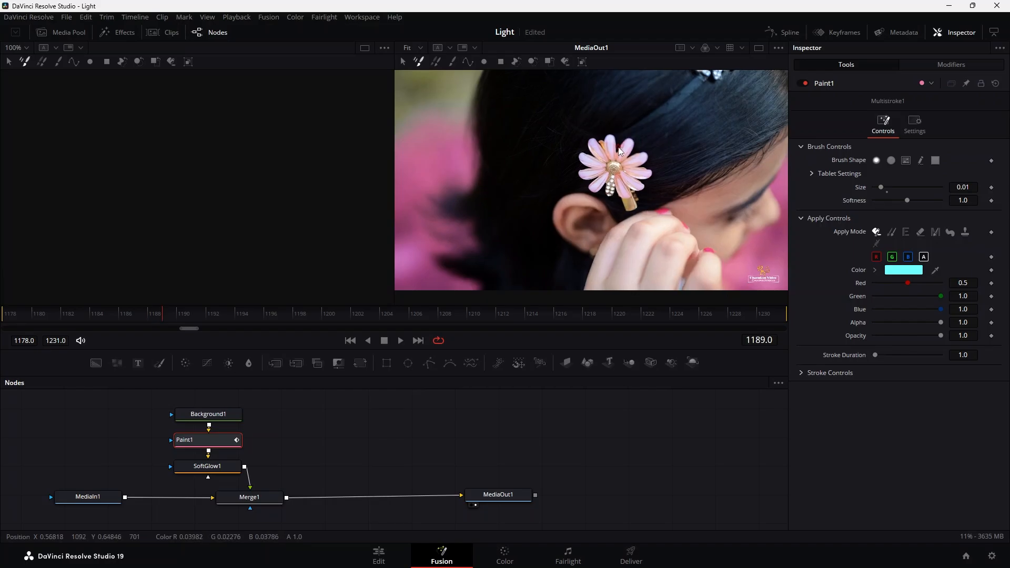
Step: Continue the frame-by-frame strokes around the flower from frame 1189 through 1195, ending near the hair clip below it
mouse_move(618, 147)
left_mouse_down()
mouse_move(612, 132)
mouse_move(587, 136)
mouse_move(588, 151)
mouse_move(573, 154)
mouse_move(582, 172)
mouse_move(570, 176)
mouse_move(595, 193)
mouse_move(626, 199)
mouse_move(629, 188)
left_mouse_up()
key("Right")
key("Right")
key("Right")
key("Right")
key("Right")
key("Right")
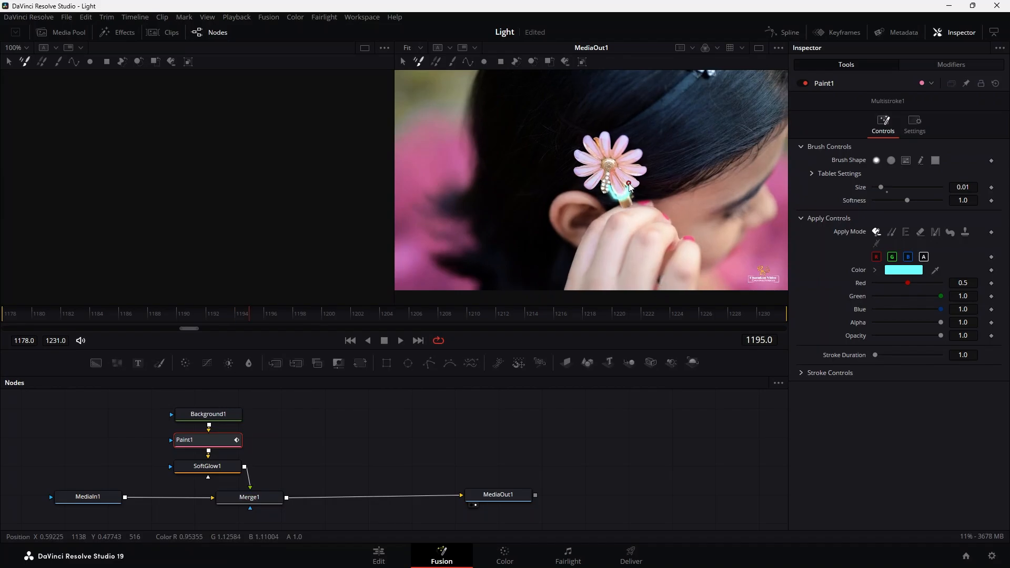
key("Right")
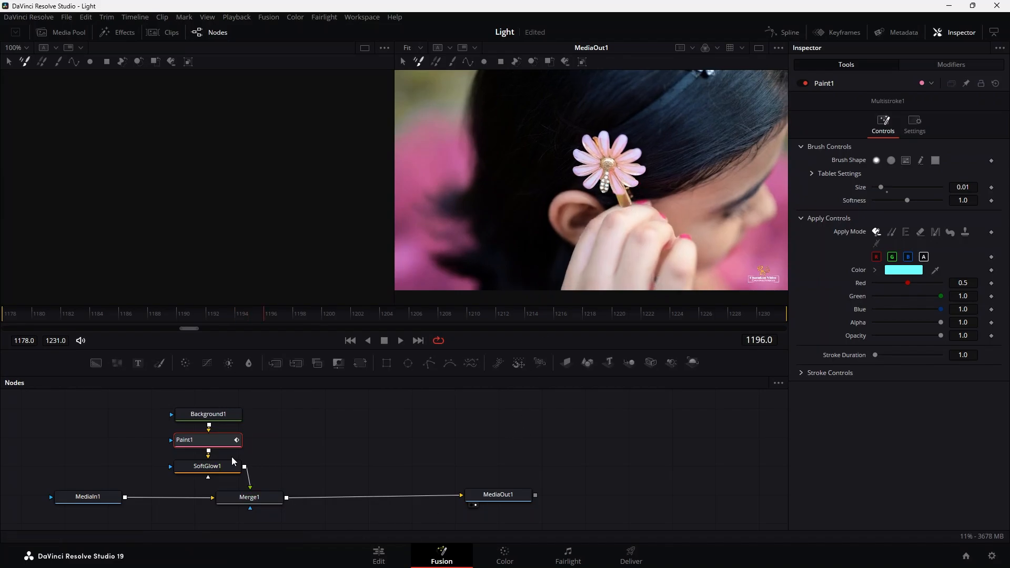
Step: Play the first clip from the start of the timeline on the Edit page to review the animated glow strokes
left_click(383, 556)
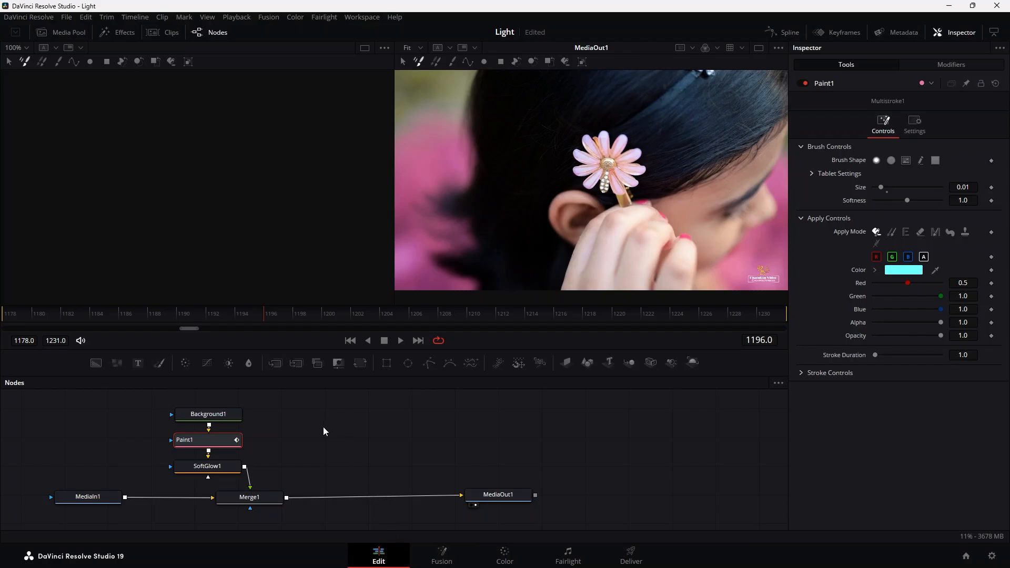
left_click_drag(162, 307, 82, 318)
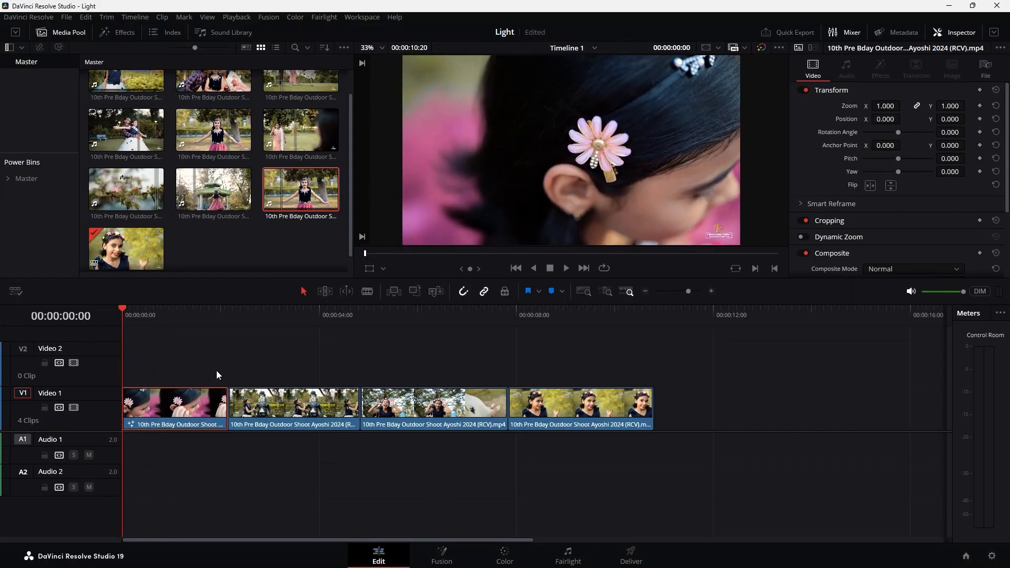
key("space")
key("Home")
key("space")
key("space")
mouse_move(165, 315)
left_mouse_down()
mouse_move(115, 314)
mouse_move(166, 314)
left_mouse_up()
key("Home")
key("space")
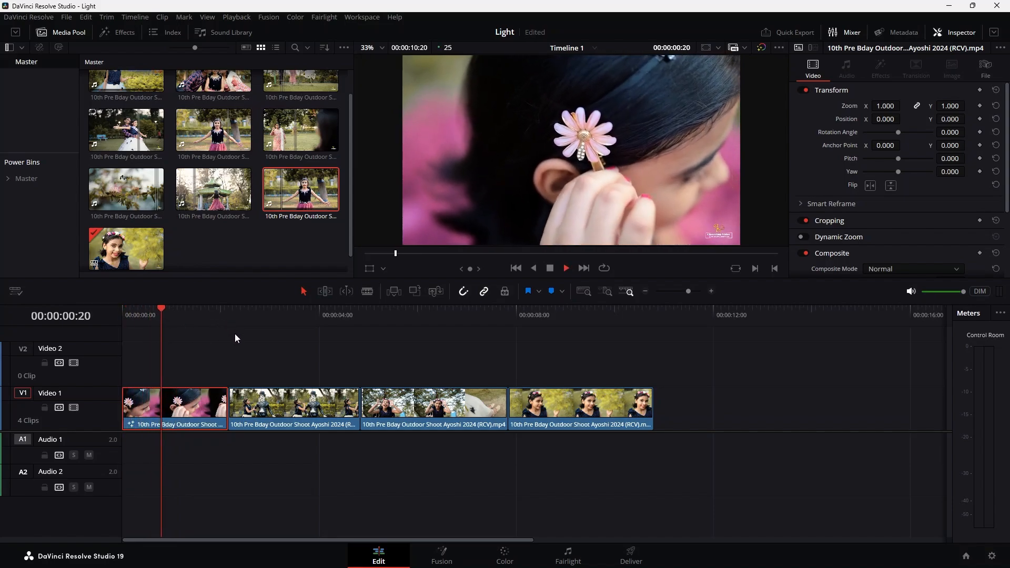
key("Home")
key("space")
key("Home")
key("space")
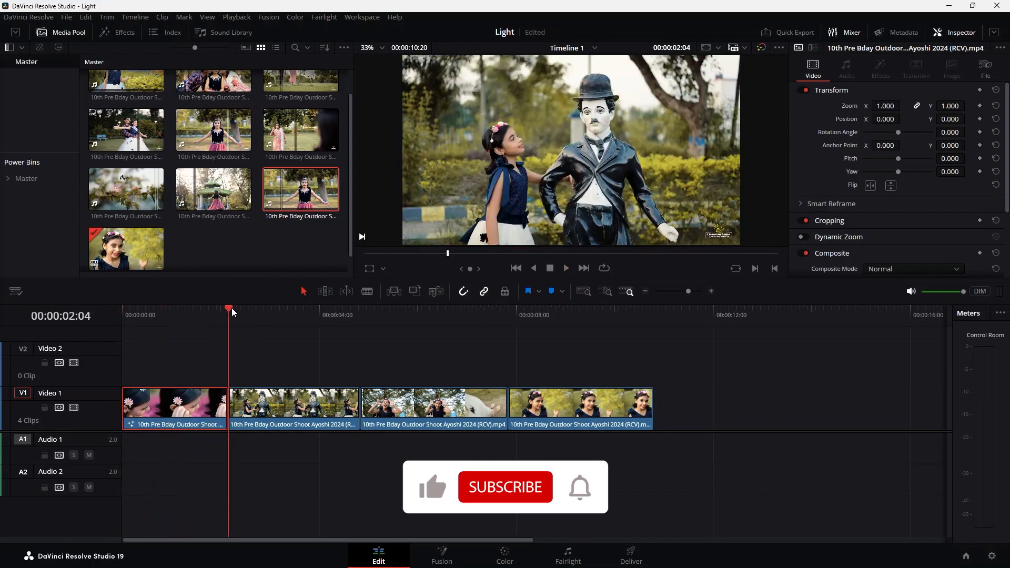
Step: Move the playhead to 00:00:03:16, select the second clip and open it on the Fusion page
left_click(249, 310)
left_click_drag(248, 308, 301, 308)
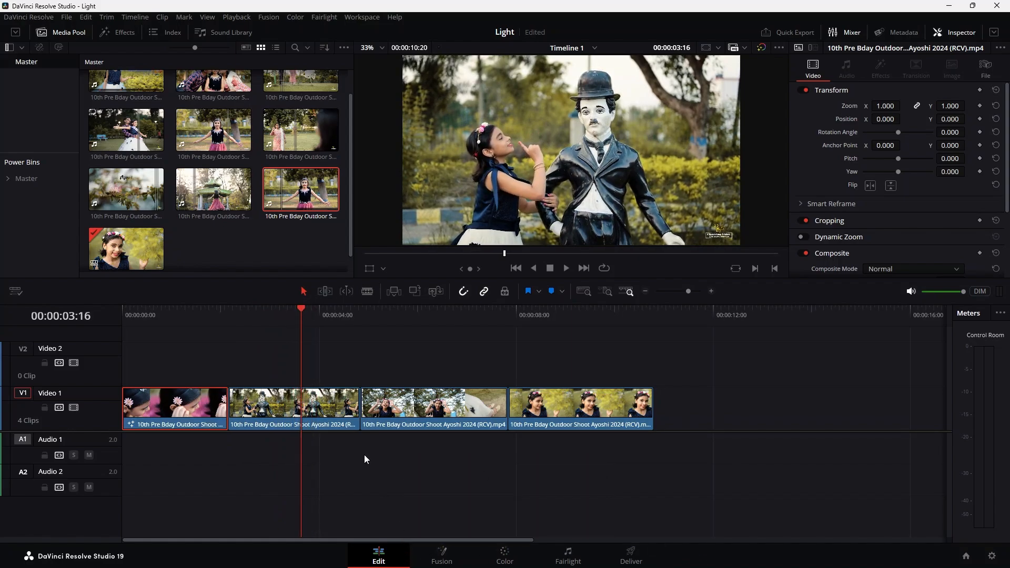
left_click(307, 409)
left_click(456, 547)
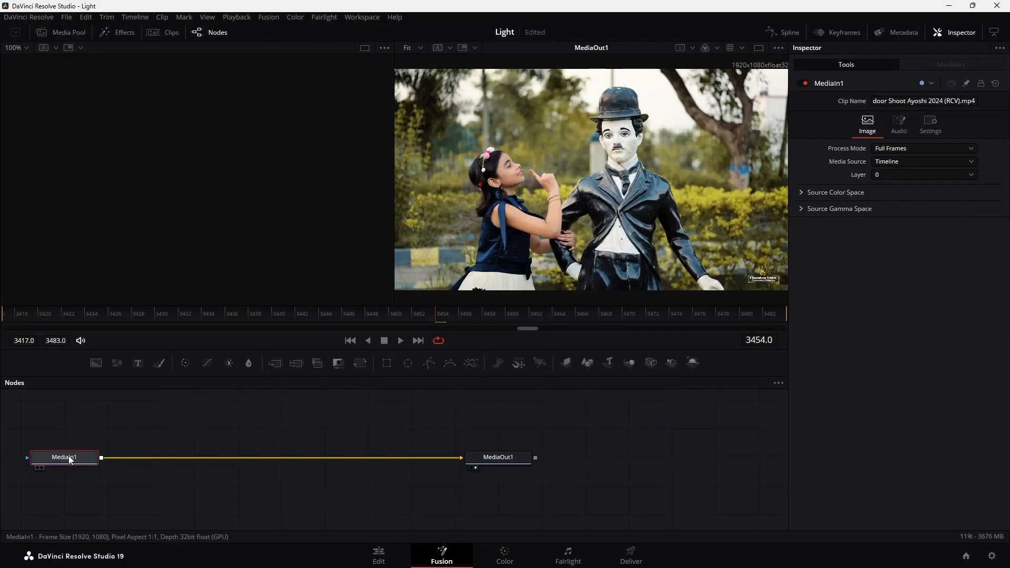
Step: Add a Background node in the empty area above the MediaIn1 to MediaOut1 connection
left_click(171, 417)
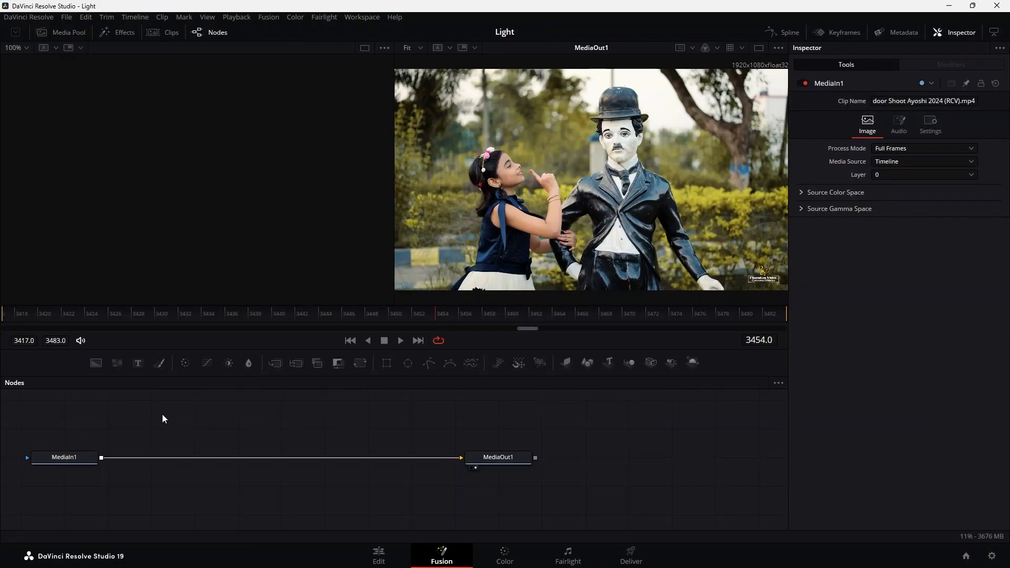
key("shift+space")
type("Merge")
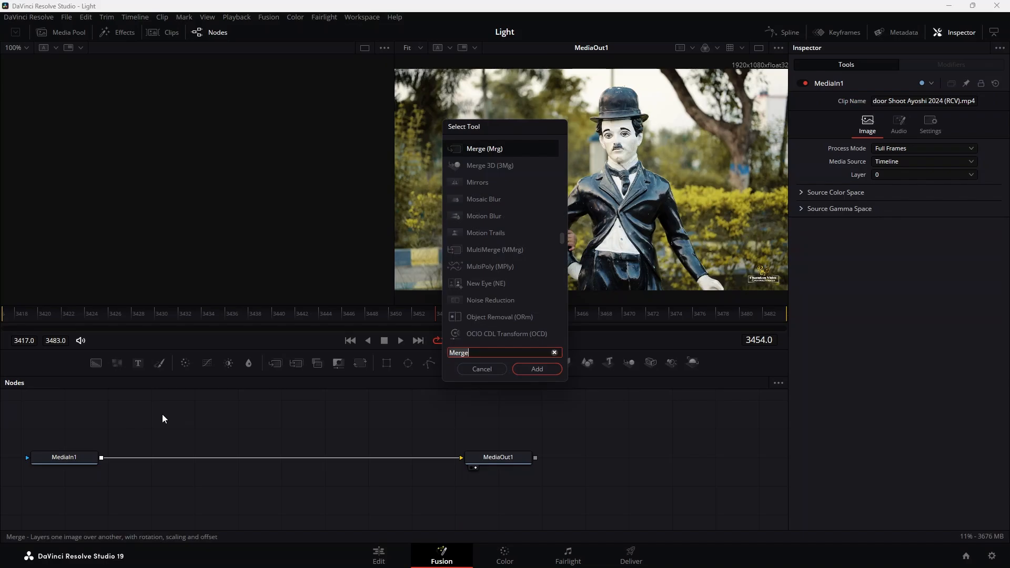
type("ba")
left_click(514, 143)
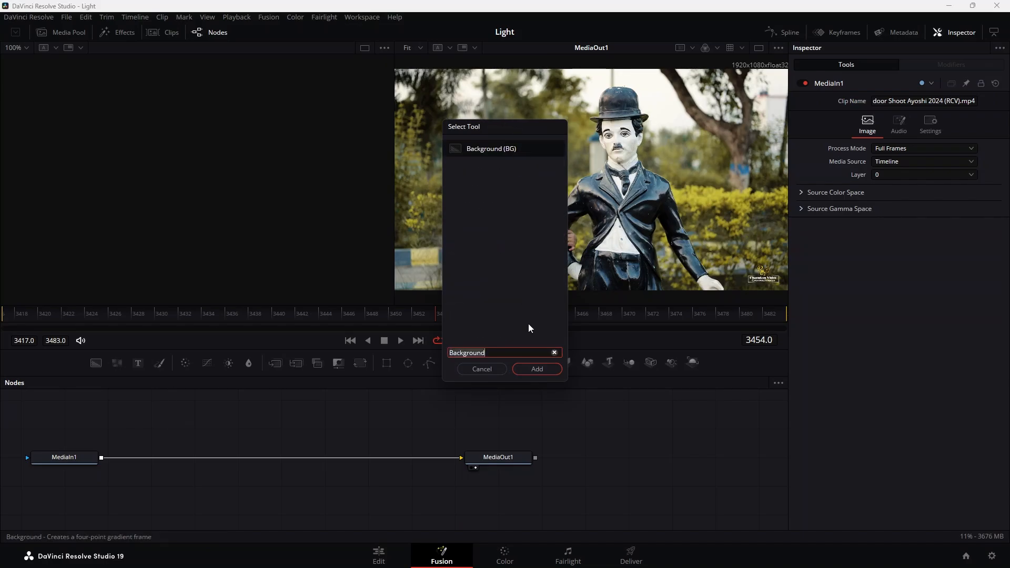
left_click(531, 370)
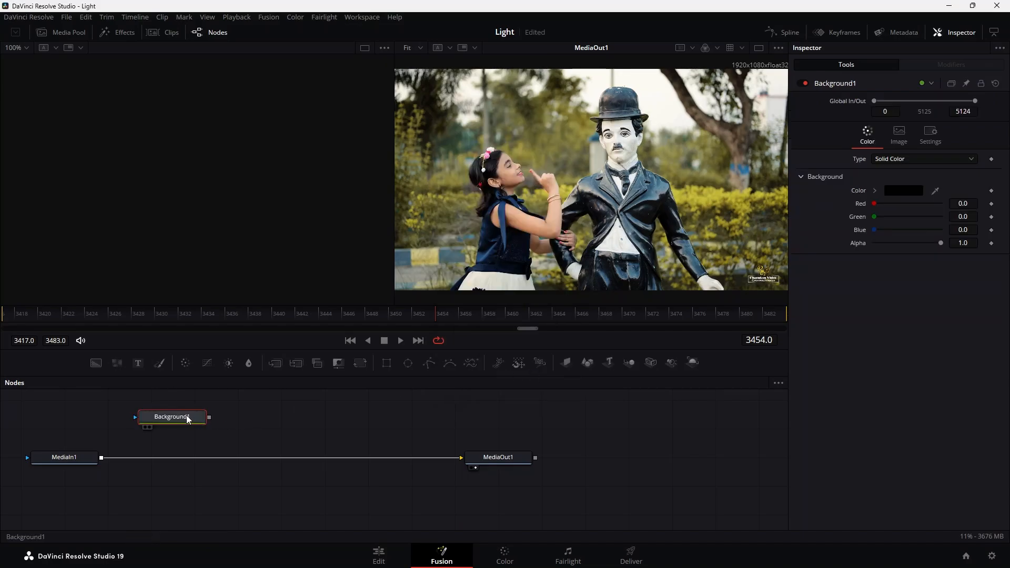
Step: Add a Paint node connected after Background1
key("shift+space")
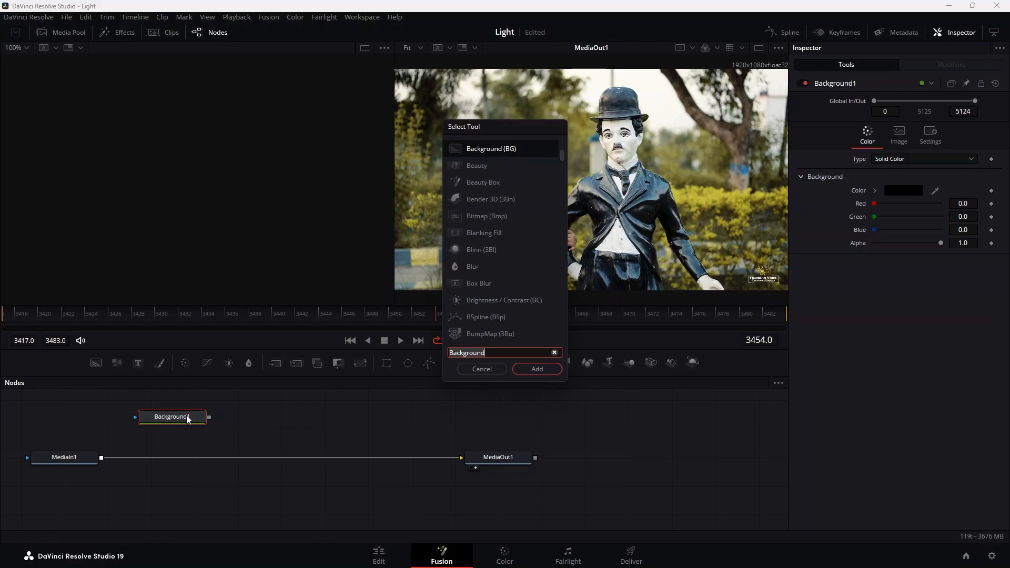
type("pa")
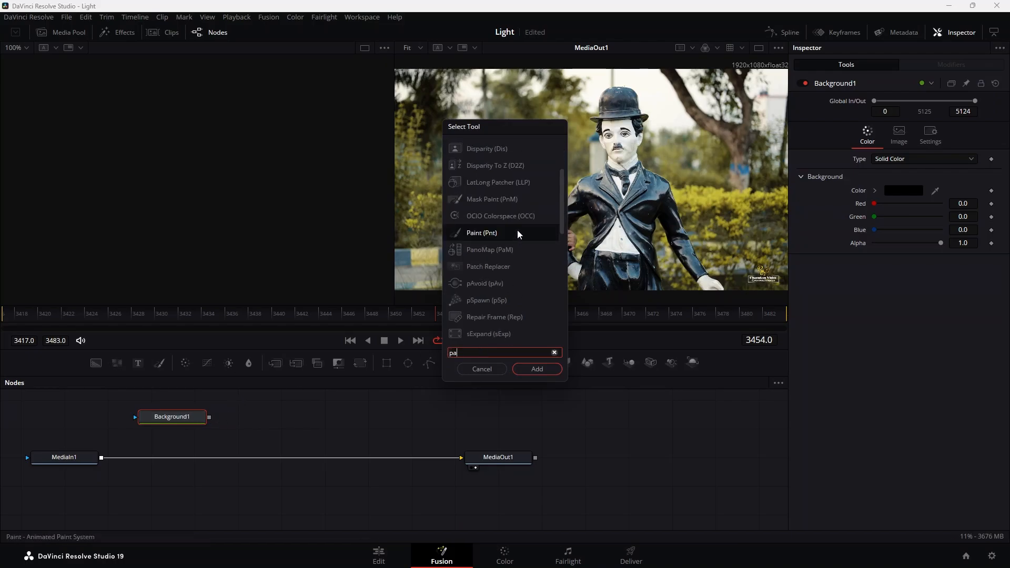
type("int")
key("Return")
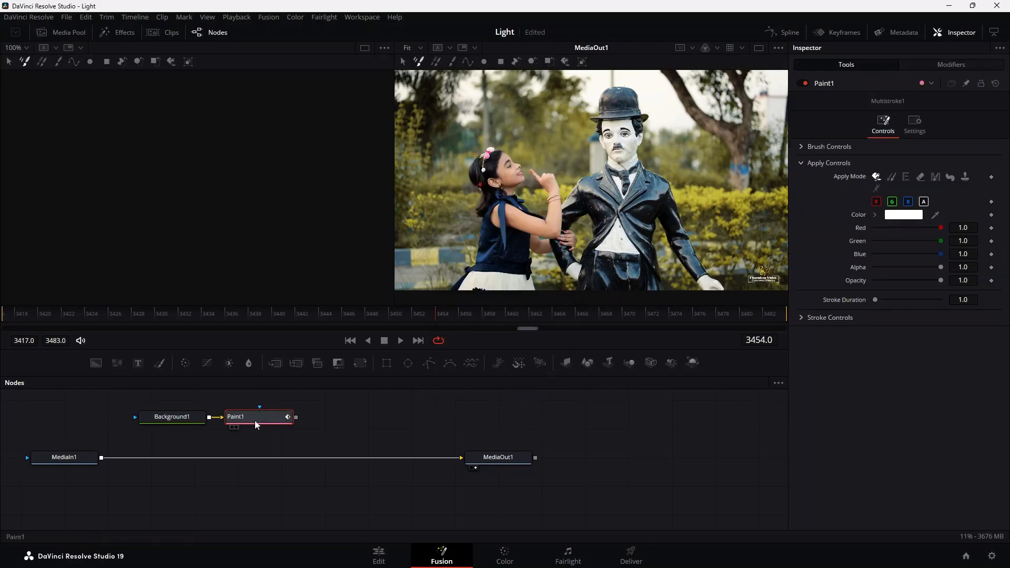
Step: Add a Soft Glow node connected after Paint1
key("shift+space")
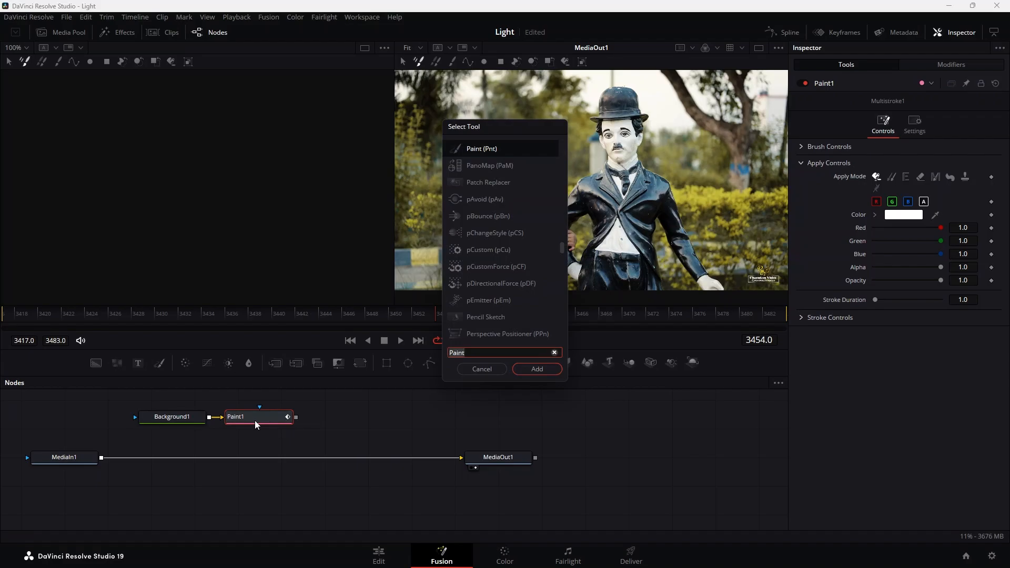
type("fof")
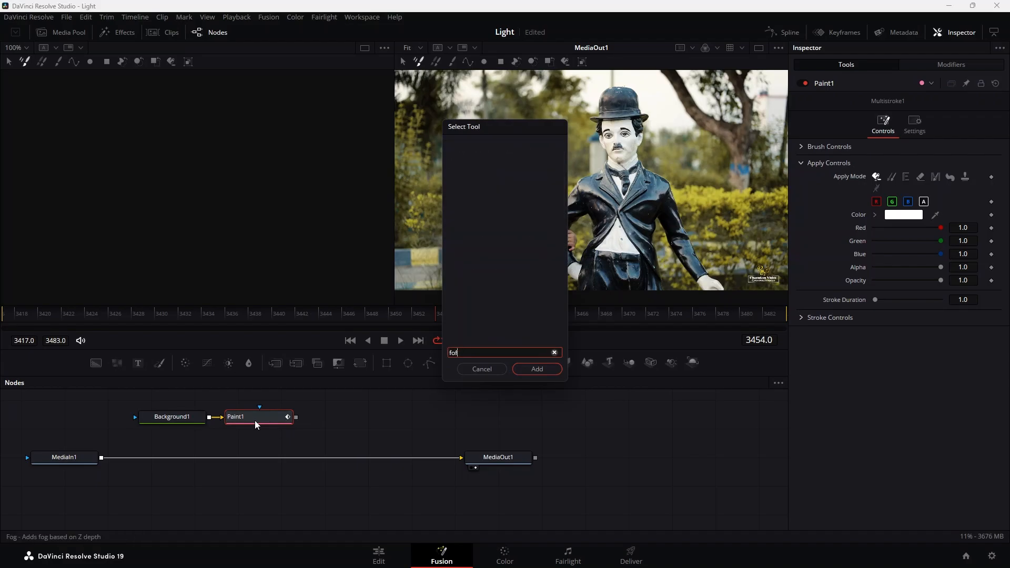
key("BackSpace")
key("BackSpace")
key("BackSpace")
type("so")
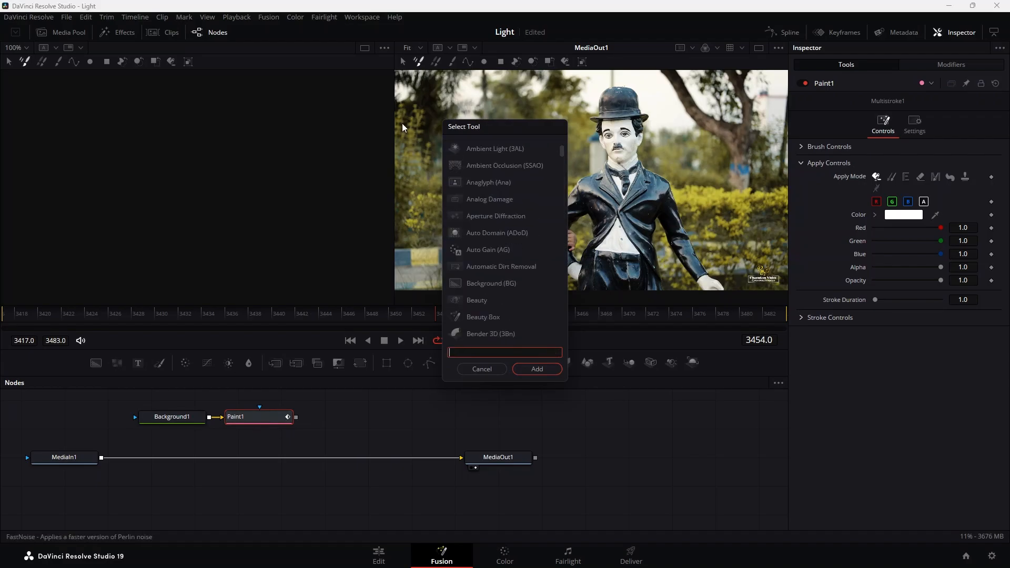
type("f")
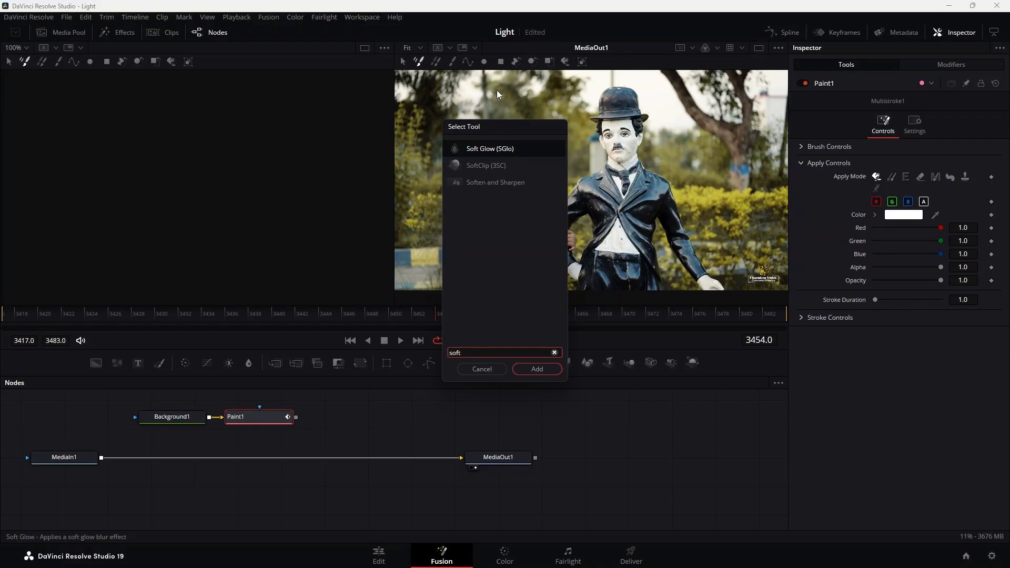
type("t")
left_click(498, 151)
left_click(528, 372)
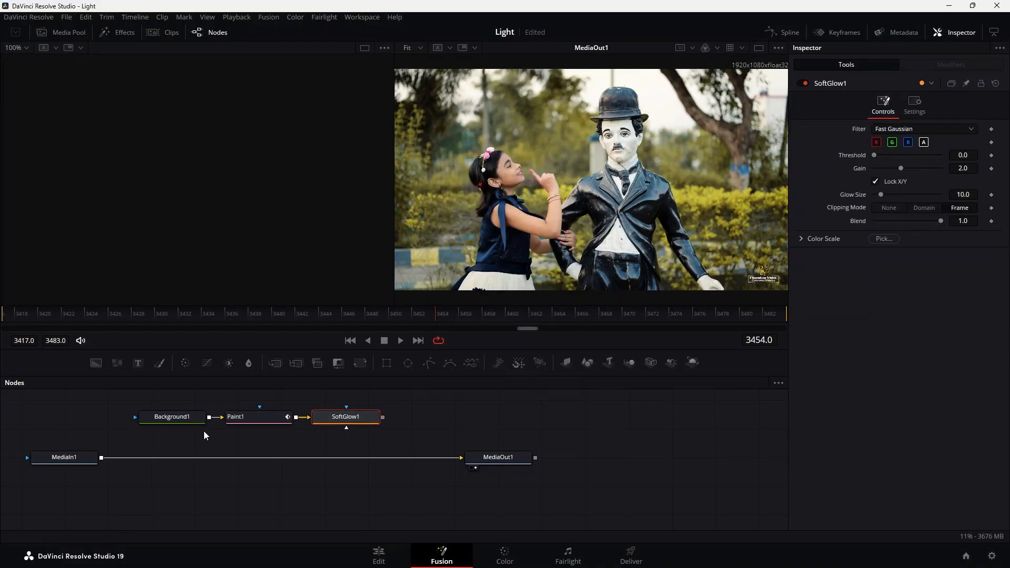
Step: Add a Merge node directly after MediaIn1 on the connection to MediaOut1
left_click(64, 458)
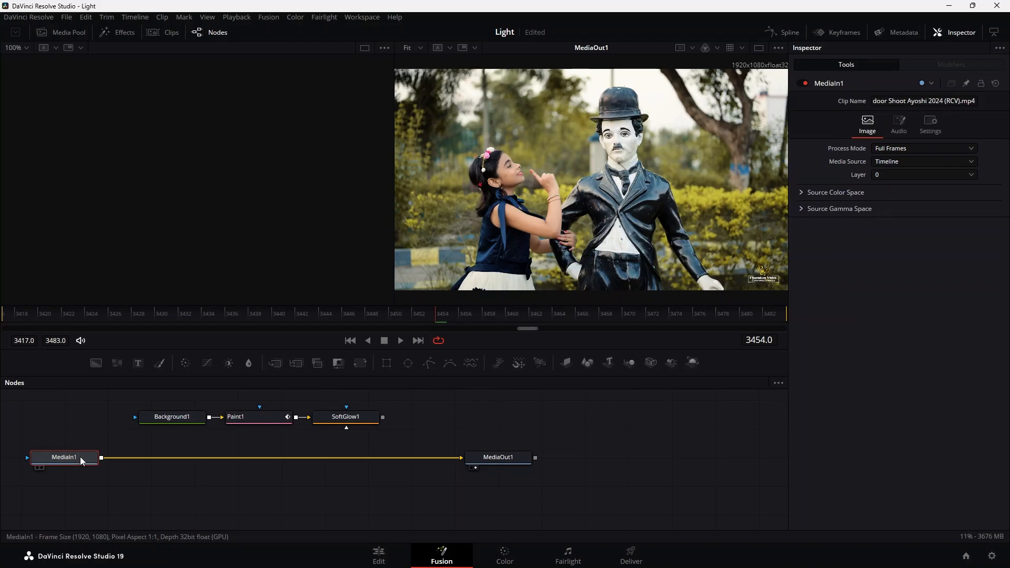
key("shift+space")
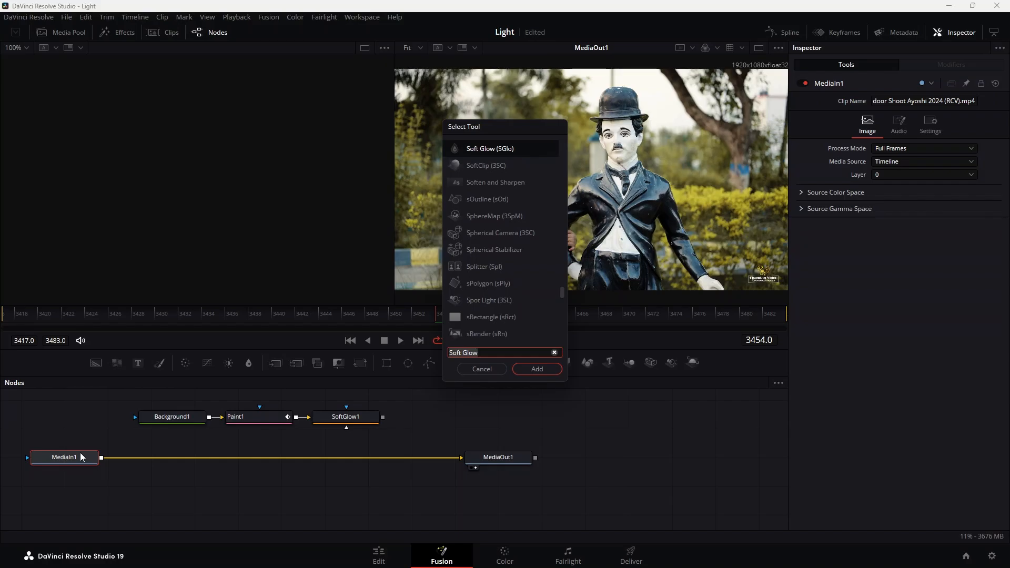
type("ma")
key("BackSpace")
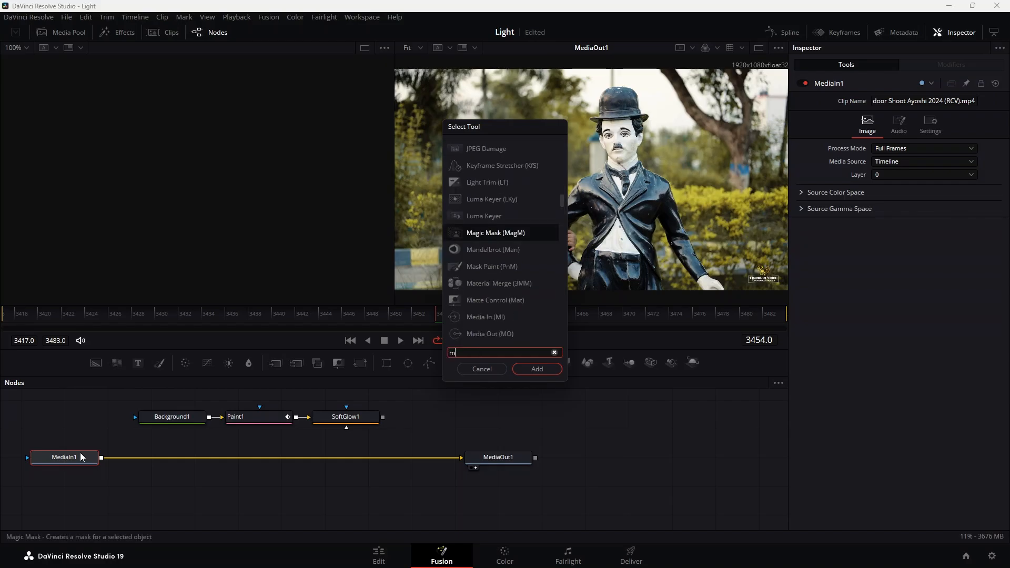
type("e")
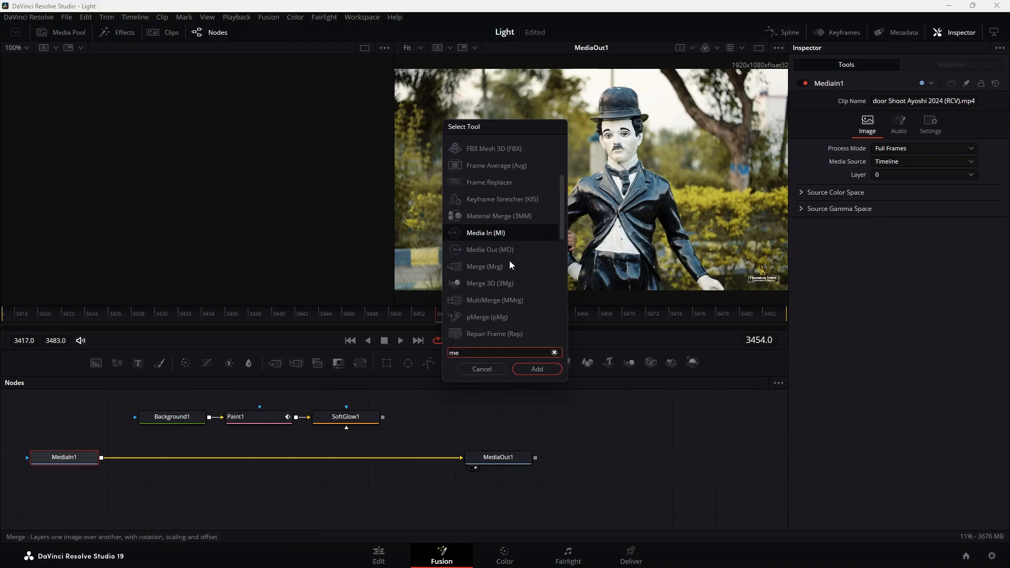
type("rge")
left_click(536, 369)
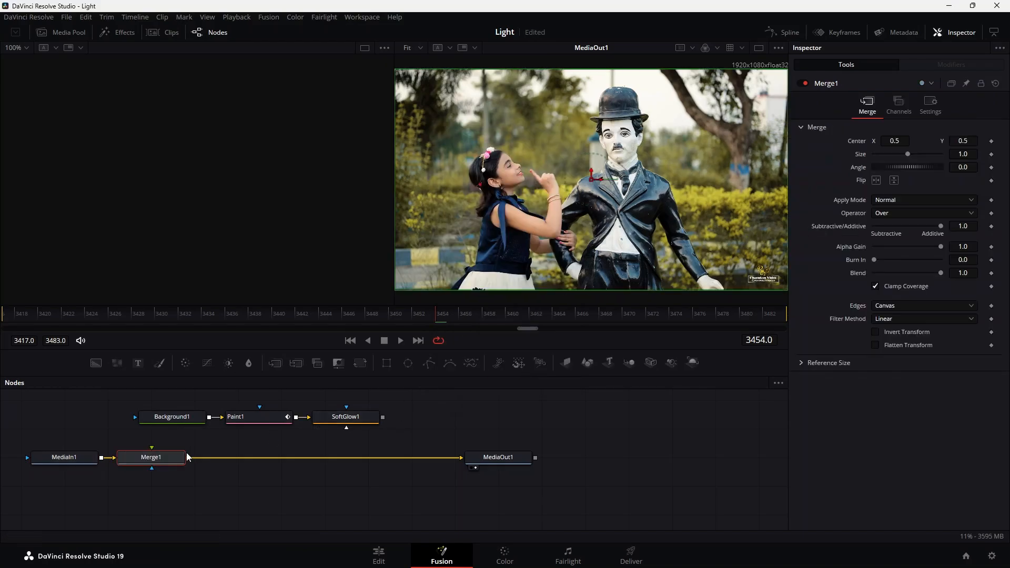
Step: Stack Background1, Paint1 and SoftGlow1 above Merge1 and connect SoftGlow1's output to Merge1's foreground input
mouse_move(152, 464)
left_mouse_down()
mouse_move(282, 470)
mouse_move(271, 481)
left_mouse_up()
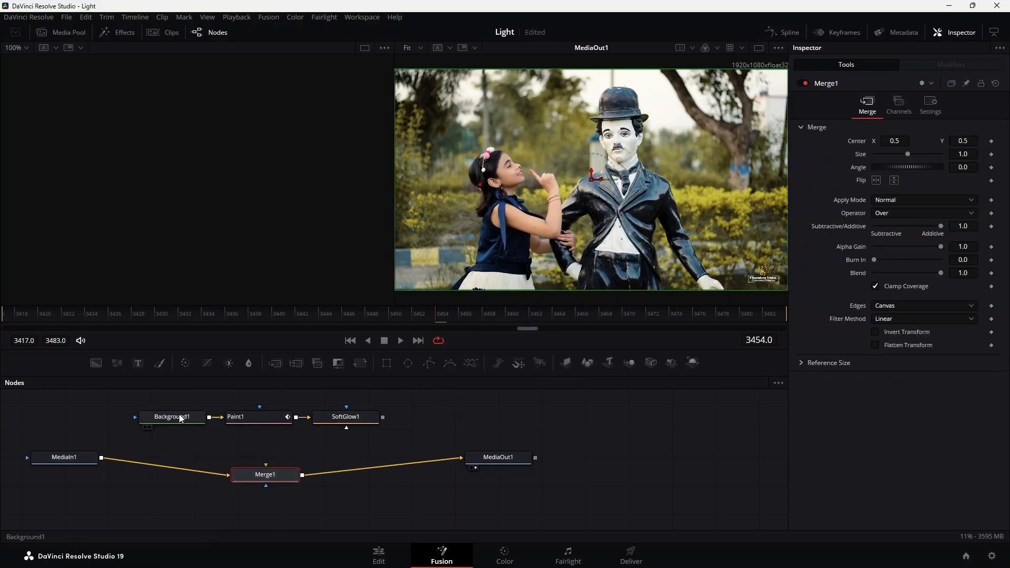
mouse_move(175, 421)
left_mouse_down()
mouse_move(177, 405)
mouse_move(189, 406)
left_mouse_up()
left_click_drag(260, 421, 197, 436)
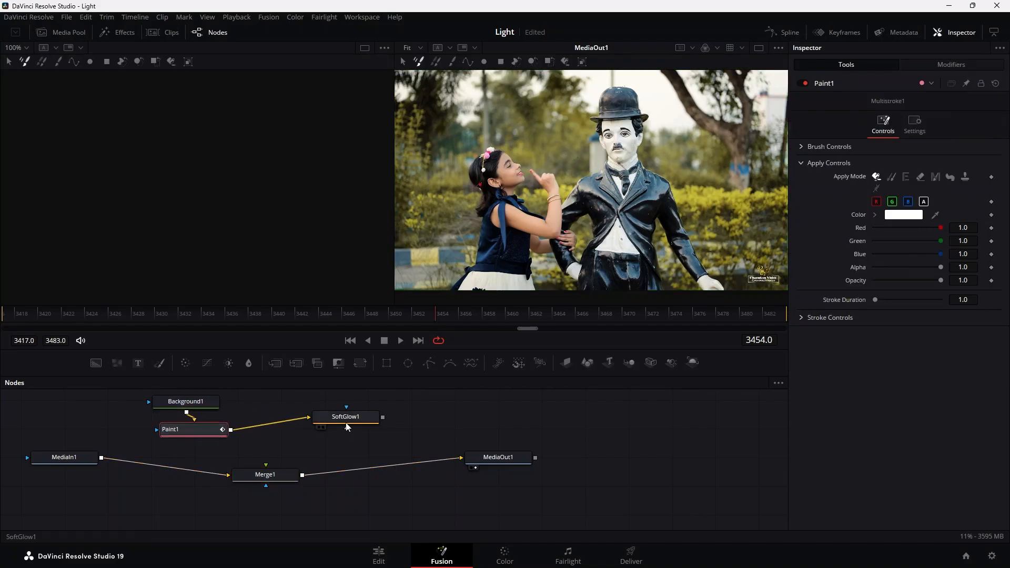
left_click_drag(348, 420, 208, 456)
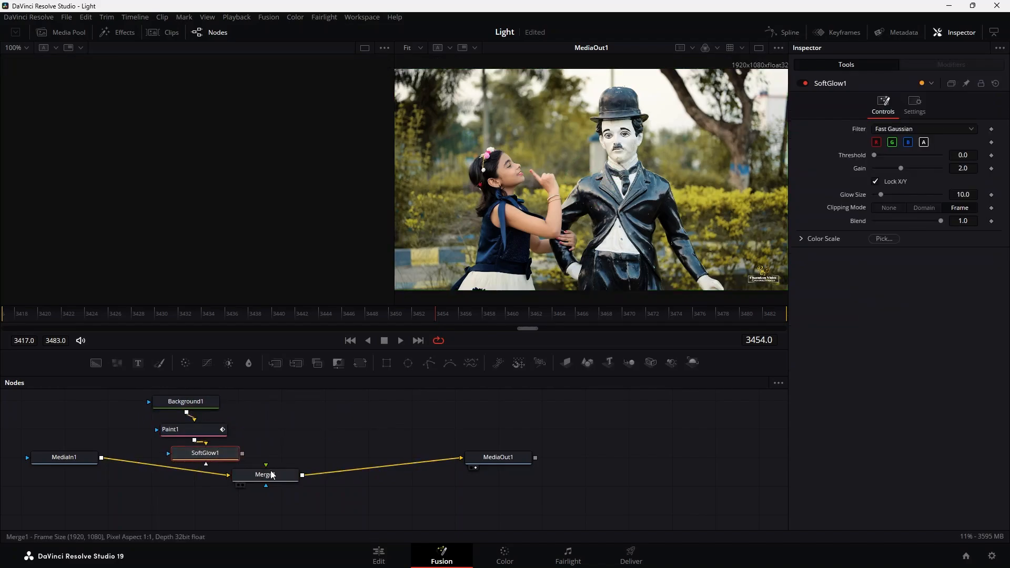
mouse_move(270, 471)
left_mouse_down()
mouse_move(231, 485)
mouse_move(255, 485)
left_mouse_up()
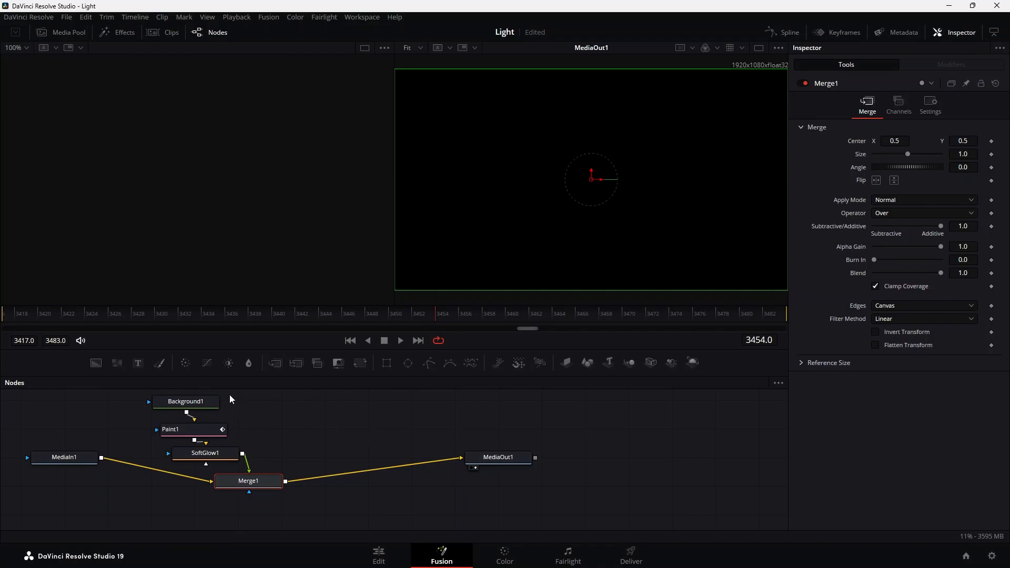
Step: Make Background1 fully transparent by setting its alpha to 0
left_click(194, 403)
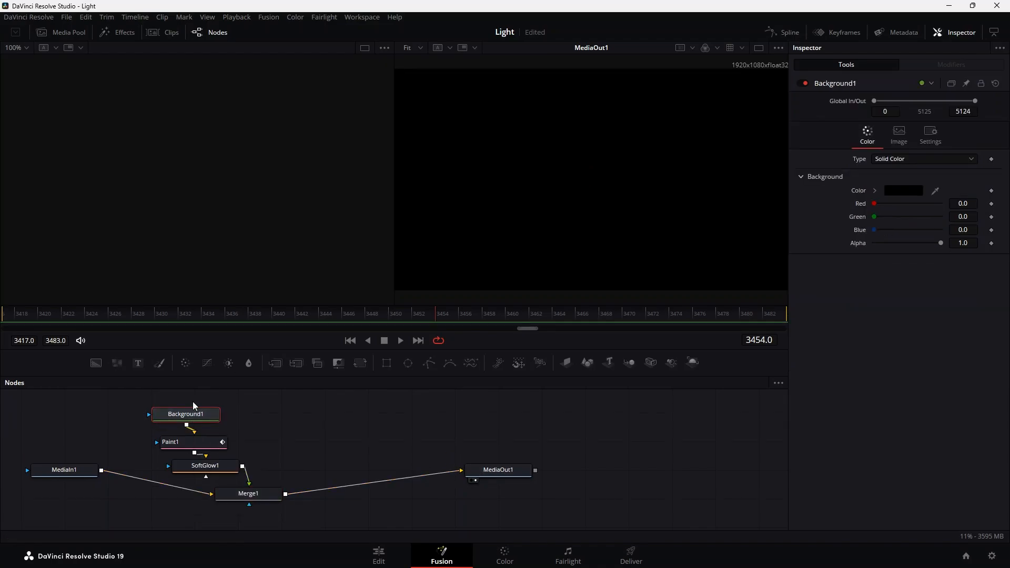
left_click_drag(935, 244, 844, 255)
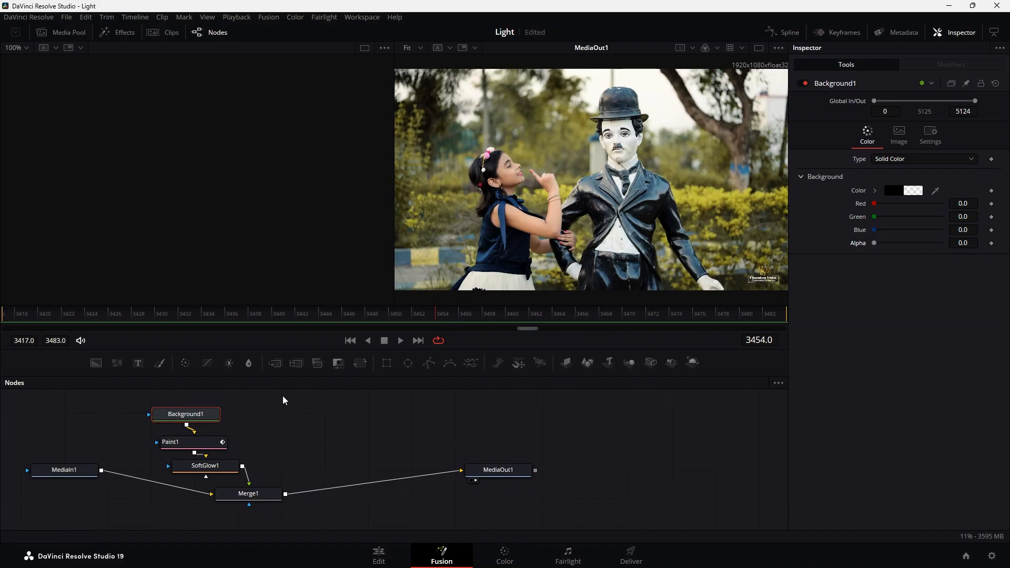
Step: Set Paint1's brush size to 0.0001 in its brush controls
left_click(194, 447)
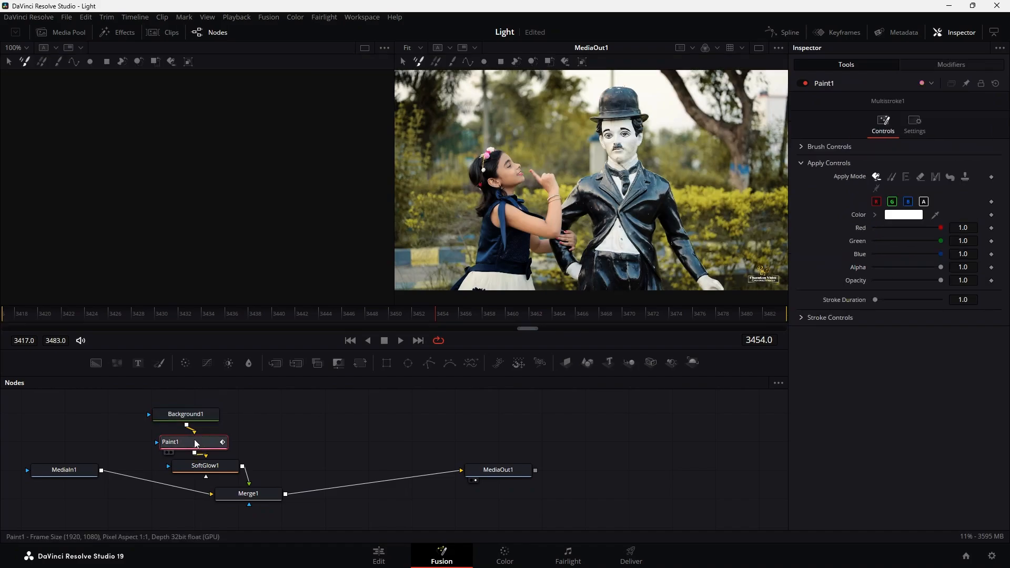
left_click(806, 150)
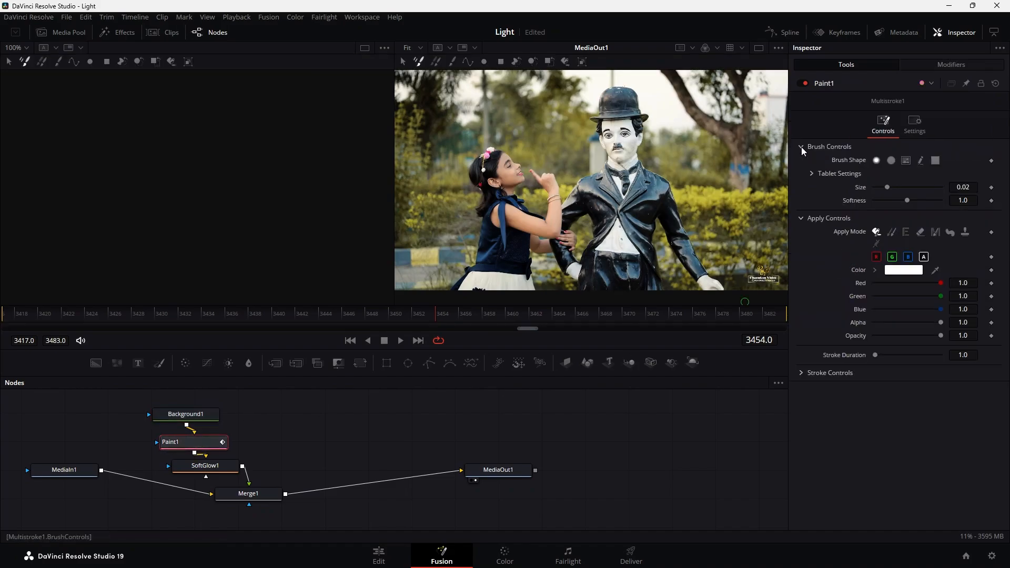
left_click(975, 185)
type("0.0235")
key("Return")
left_click_drag(953, 190, 867, 219)
key("Tab")
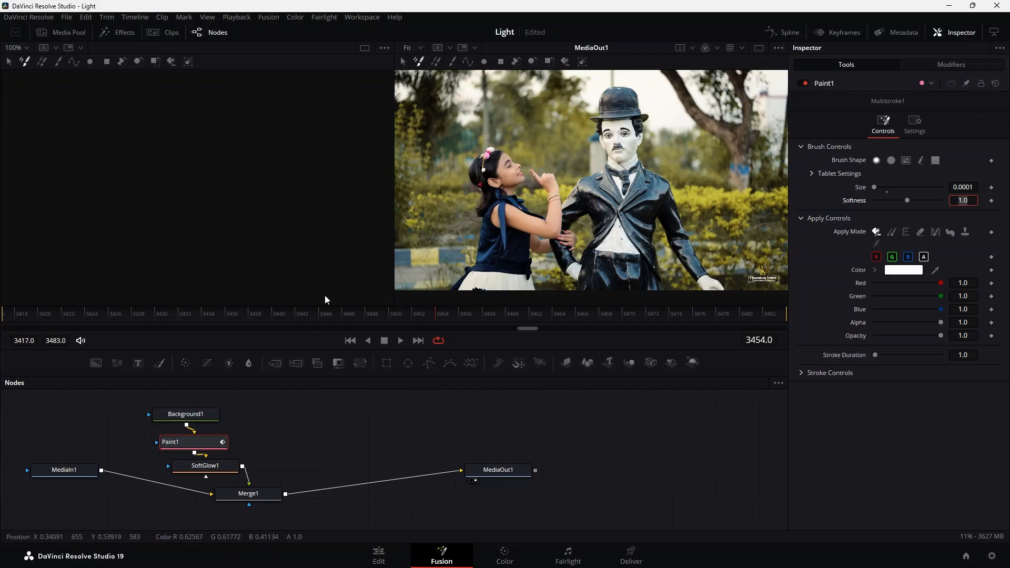
Step: Paint small white strokes at the girl's moving fingertip frame by frame from frame 3455 to 3464, undoing a misplaced one
left_click_drag(90, 318, 451, 305)
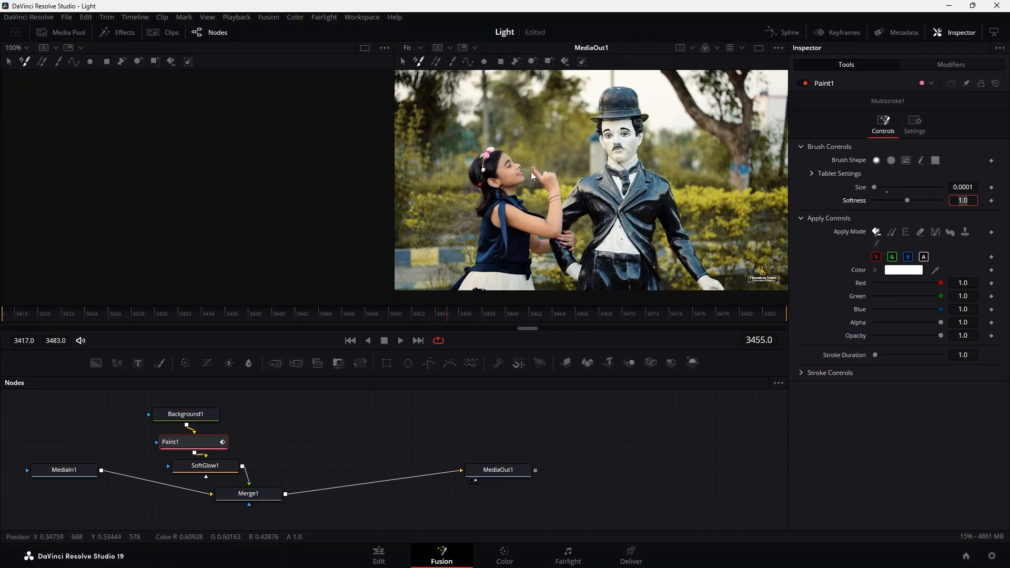
key("Return")
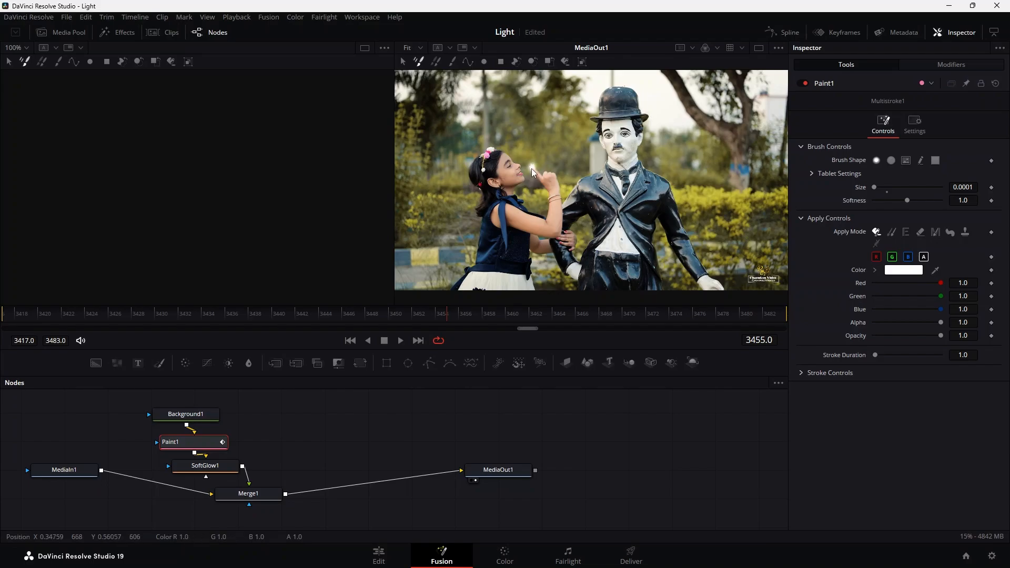
key("Right")
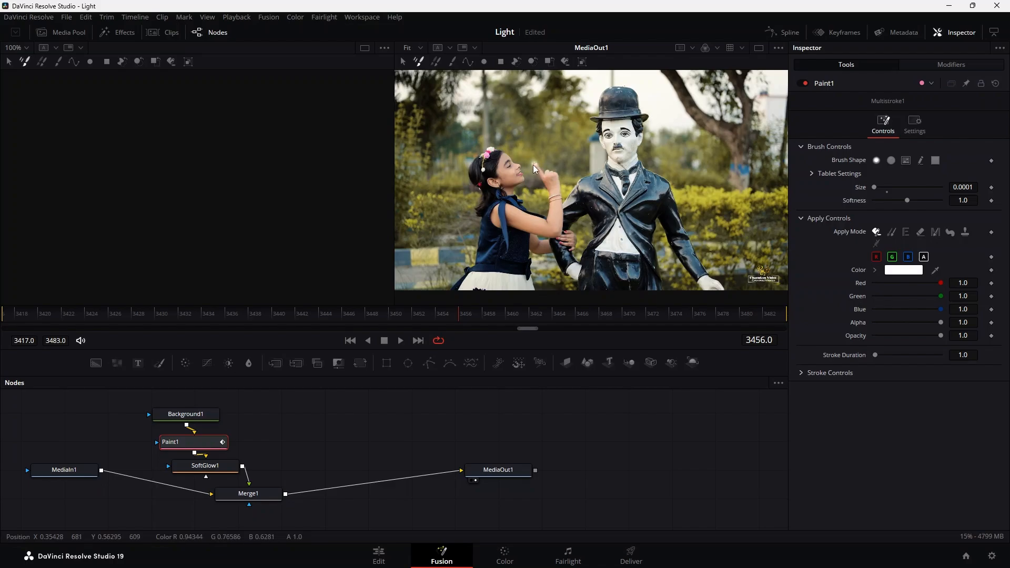
key("Right")
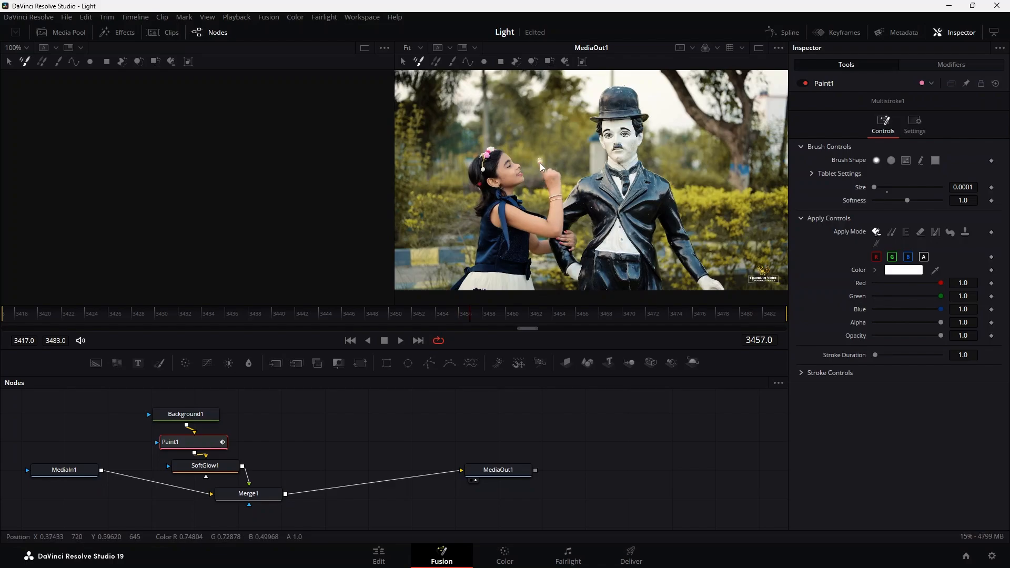
left_click_drag(540, 163, 538, 160)
key("Right")
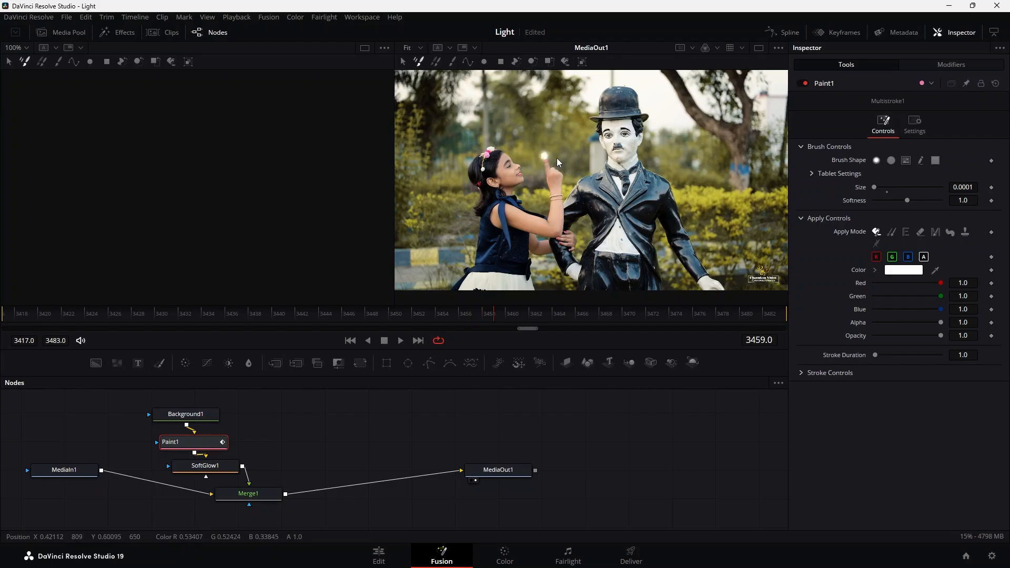
left_click_drag(550, 154, 553, 157)
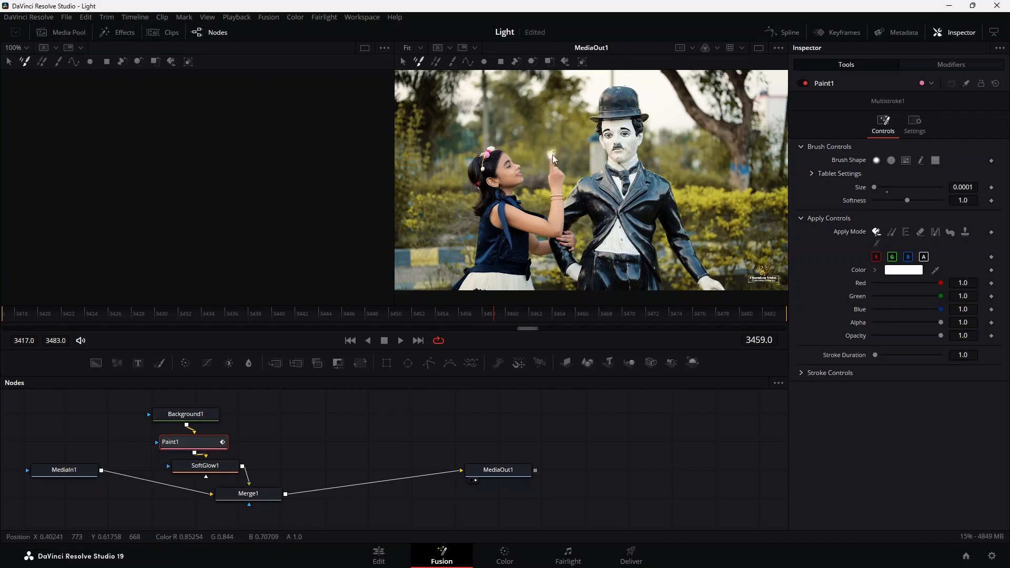
key("Right")
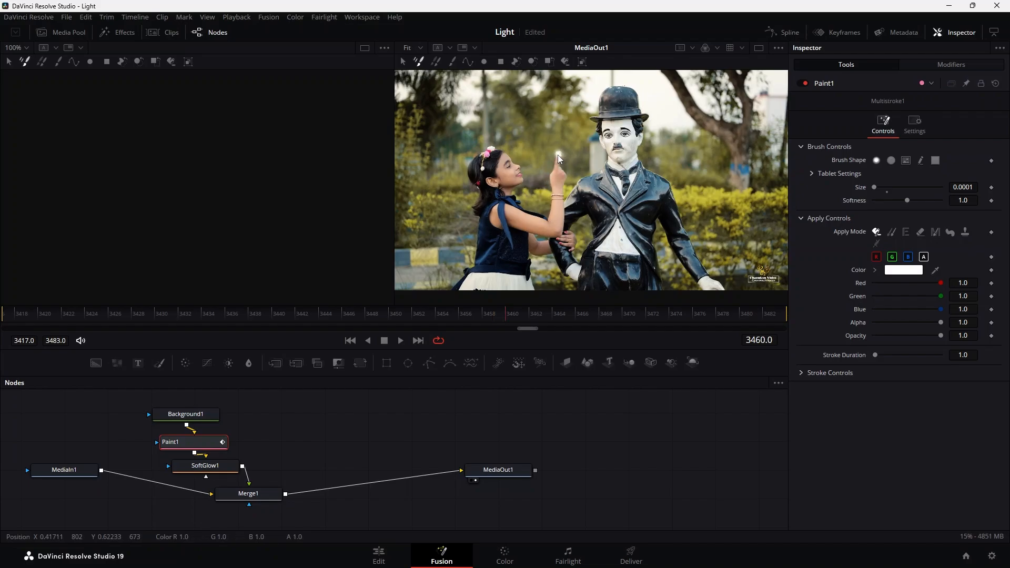
key("Right")
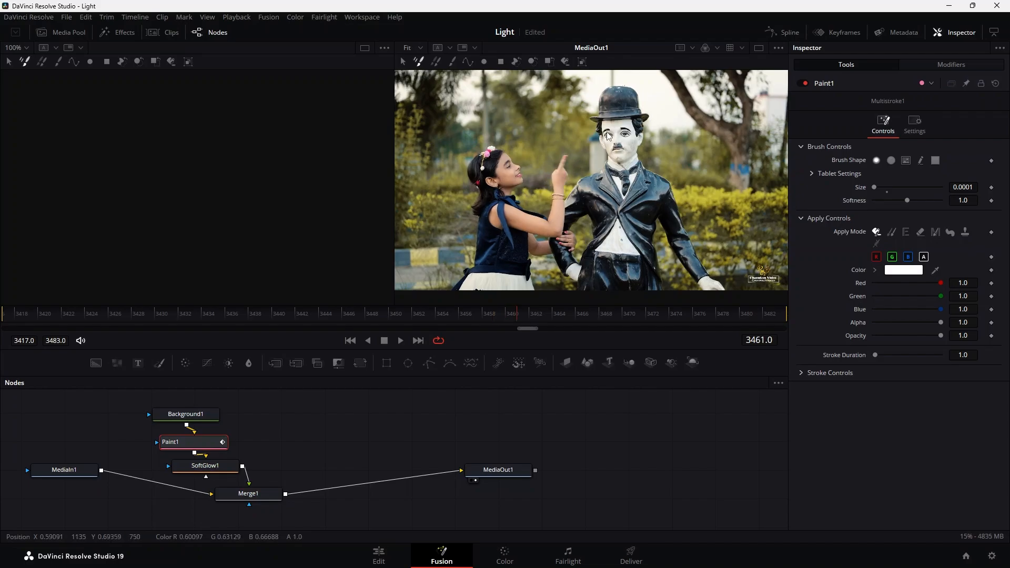
left_click(564, 155)
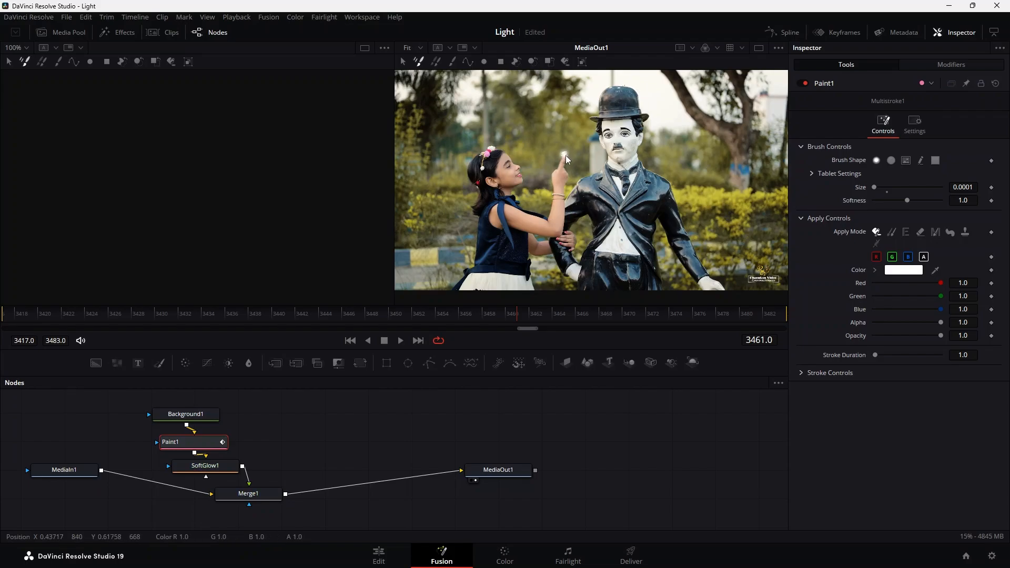
key("ctrl+z")
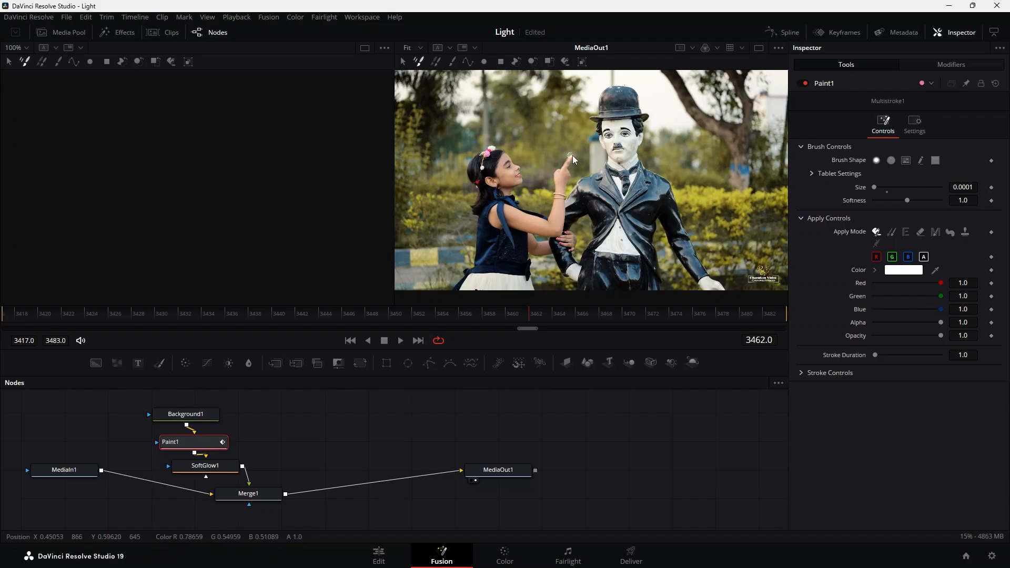
key("Right")
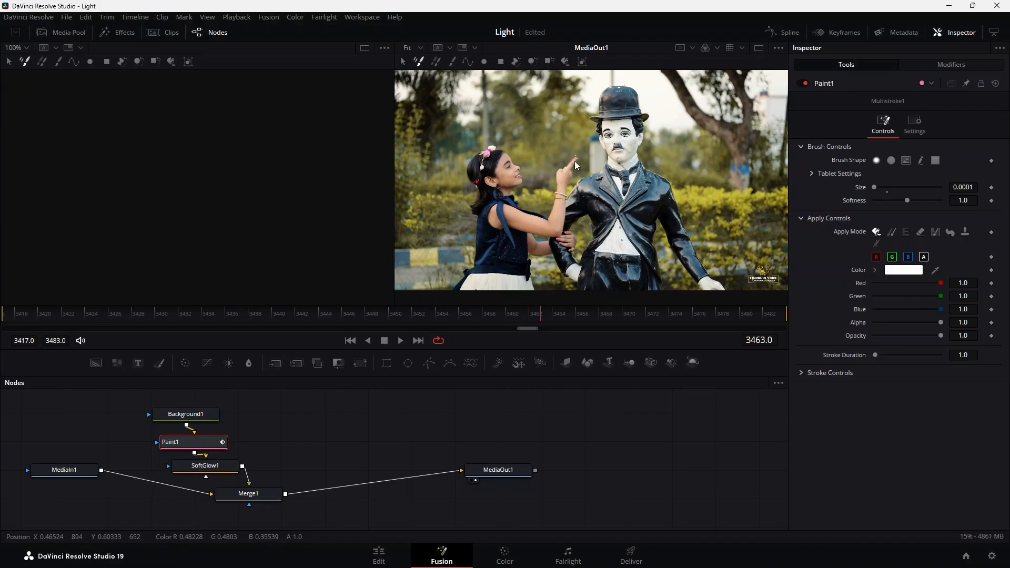
key("Right")
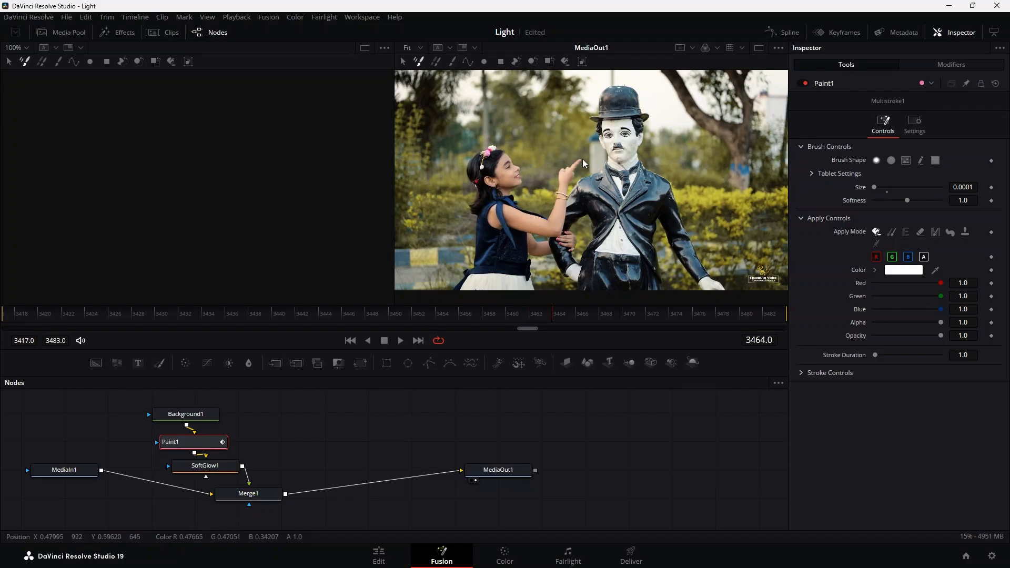
left_click(580, 160)
Step: Advance to frame 3465 and set the paint color to magenta with red 1.0, green 0.0 and blue 1.0
key("Right")
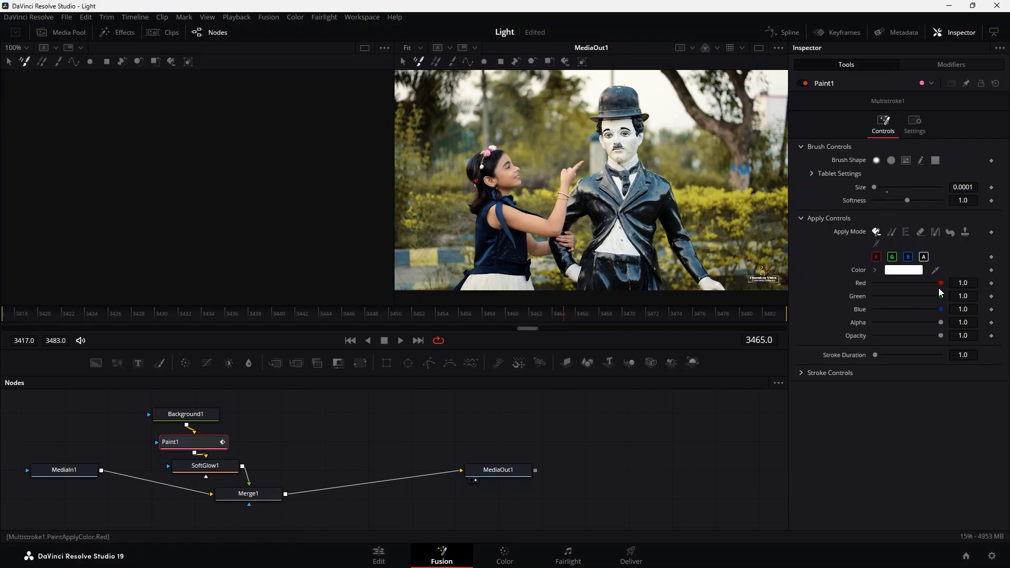
left_click_drag(941, 285, 870, 286)
left_click_drag(941, 296, 845, 299)
mouse_move(941, 310)
left_mouse_down()
mouse_move(856, 312)
mouse_move(966, 312)
left_mouse_up()
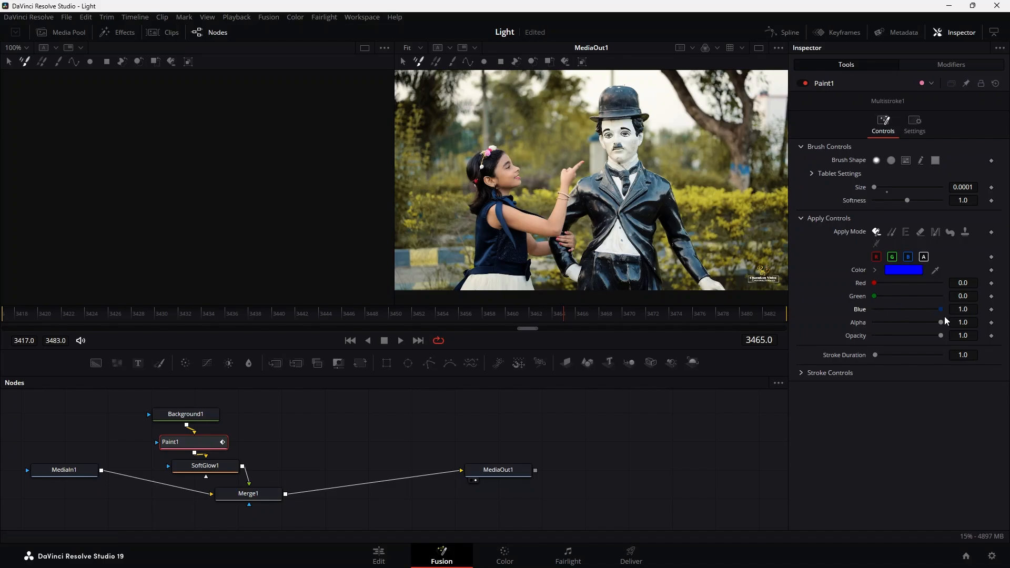
left_click_drag(875, 285, 966, 286)
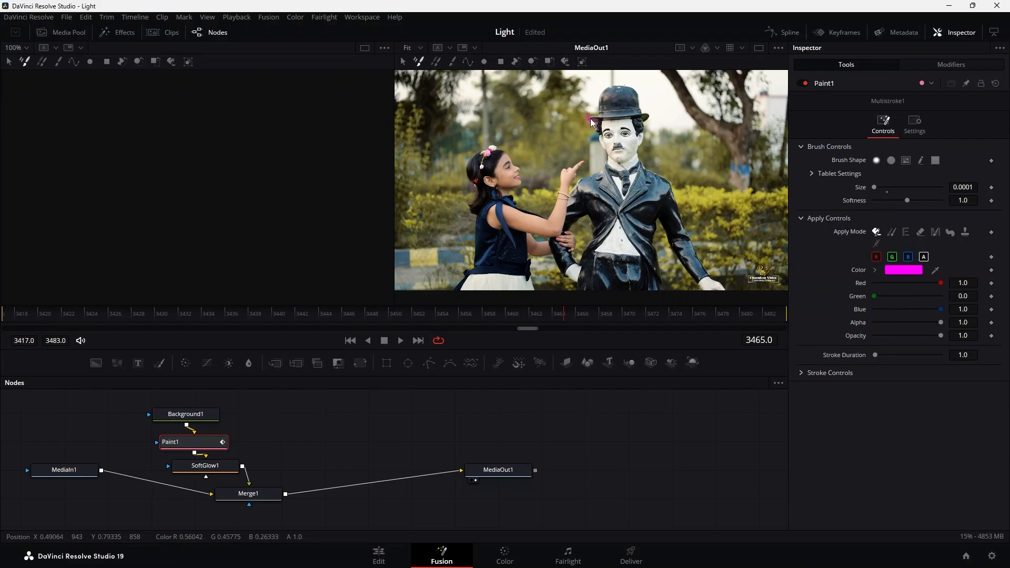
Step: Paint small magenta strokes around the statue's hat frame by frame from frame 3465 to 3471, undoing a misplaced one
key("Right")
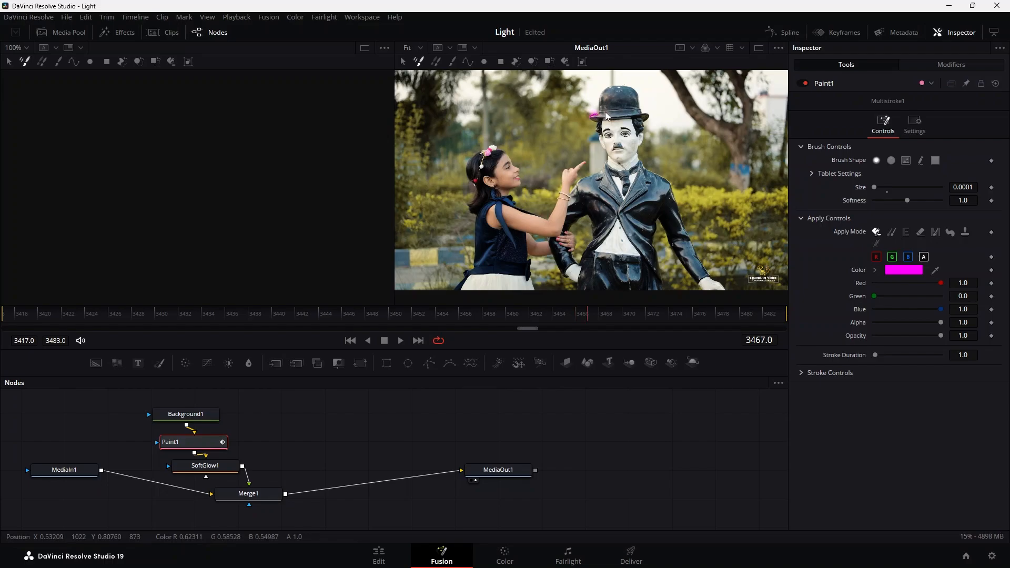
key("Right")
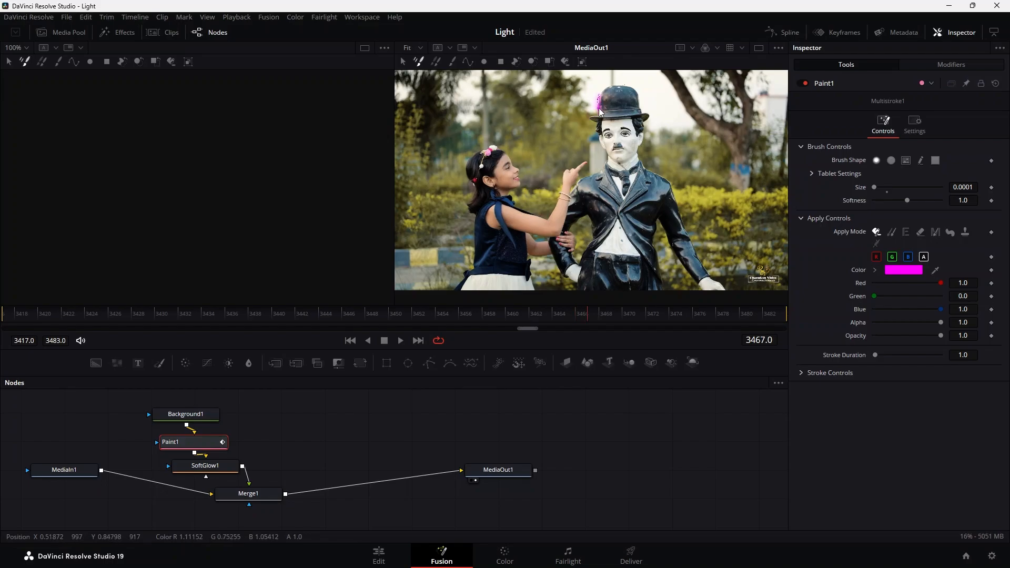
key("Right")
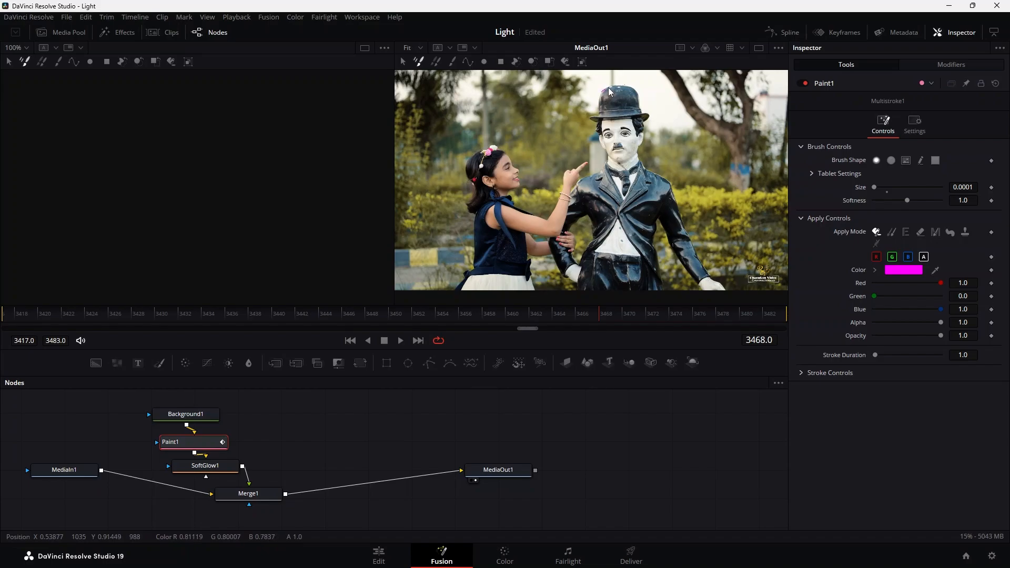
left_click_drag(611, 90, 614, 91)
key("ctrl+z")
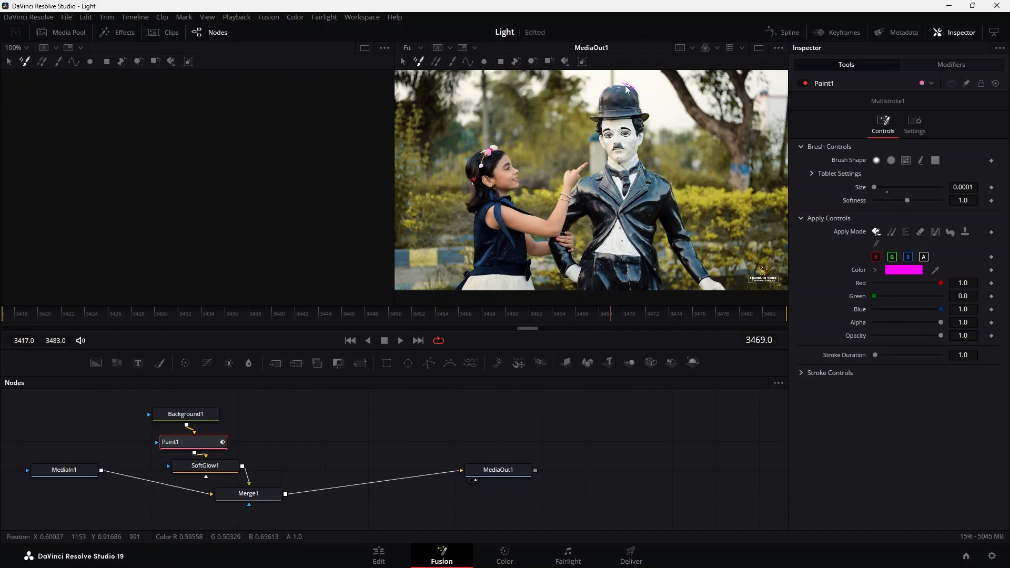
key("Right")
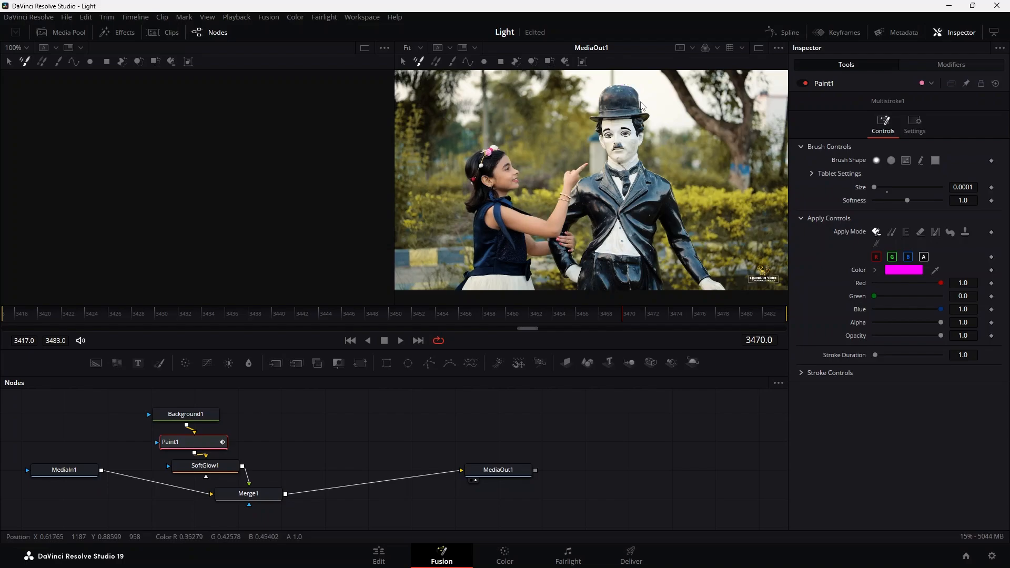
key("Right")
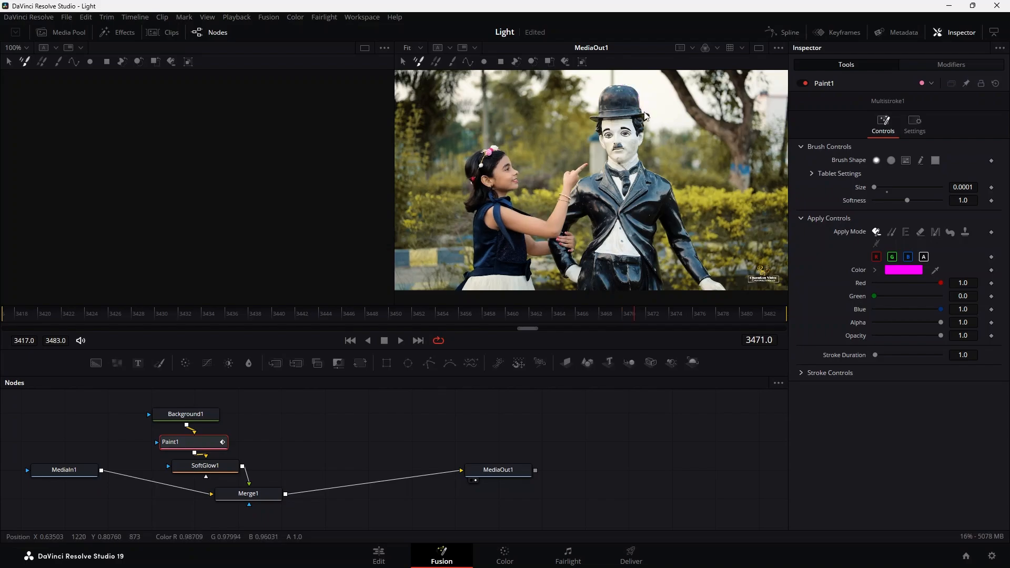
left_click_drag(649, 115, 645, 121)
key("Right")
Step: Return to the edit timeline and play the second clip from its start to review the painted glow
left_click(383, 552)
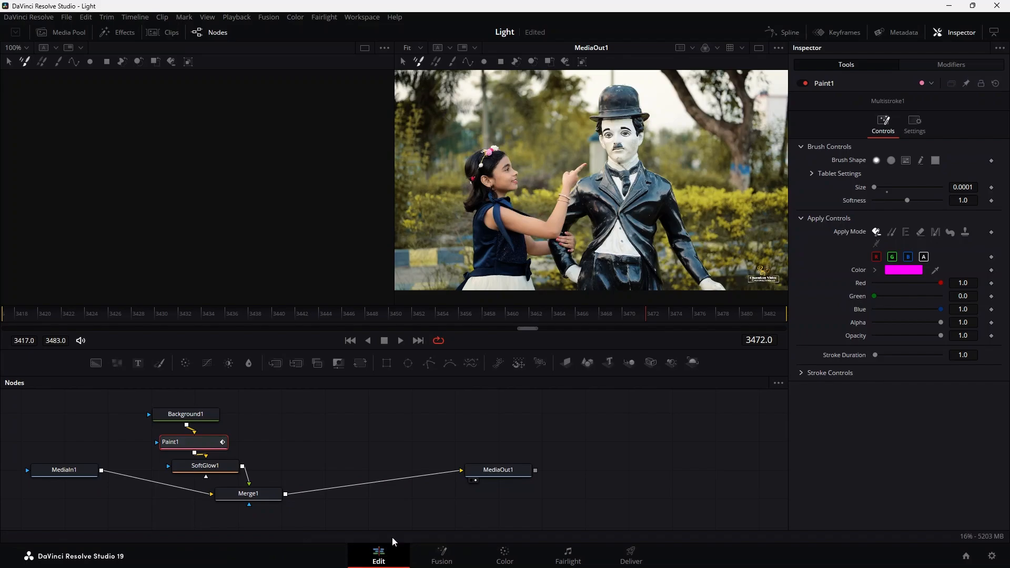
key("Up")
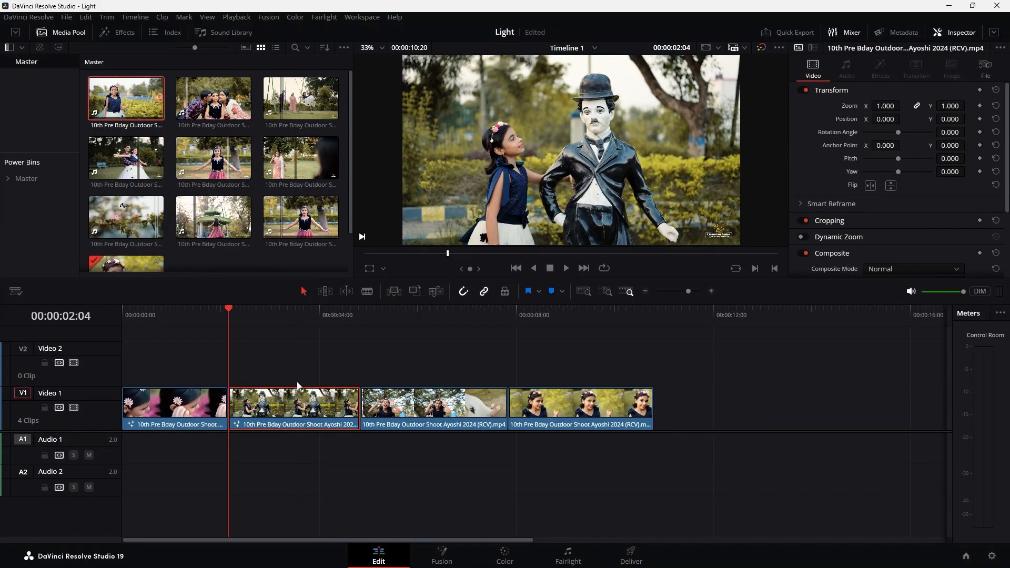
key("space")
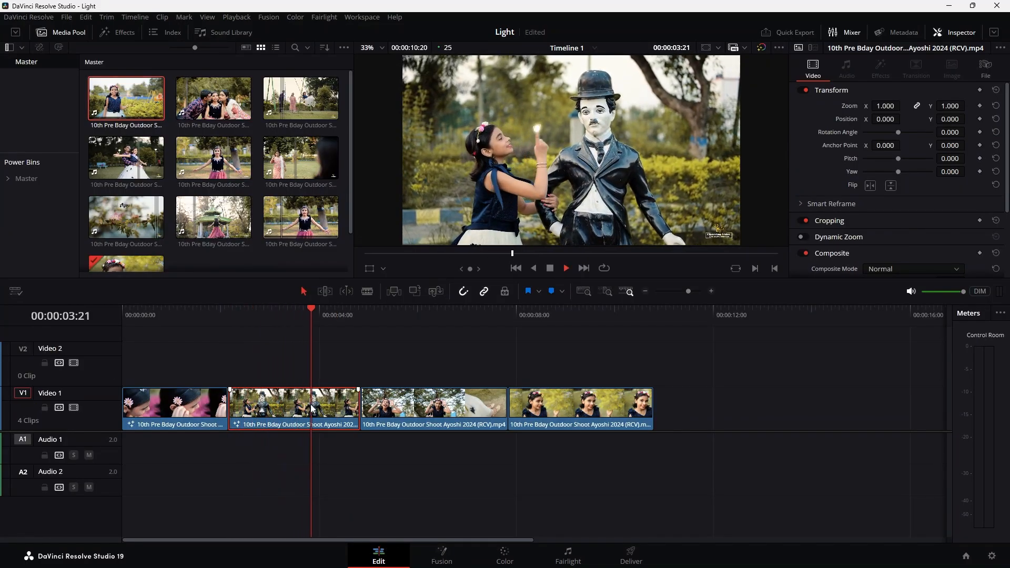
key("Up")
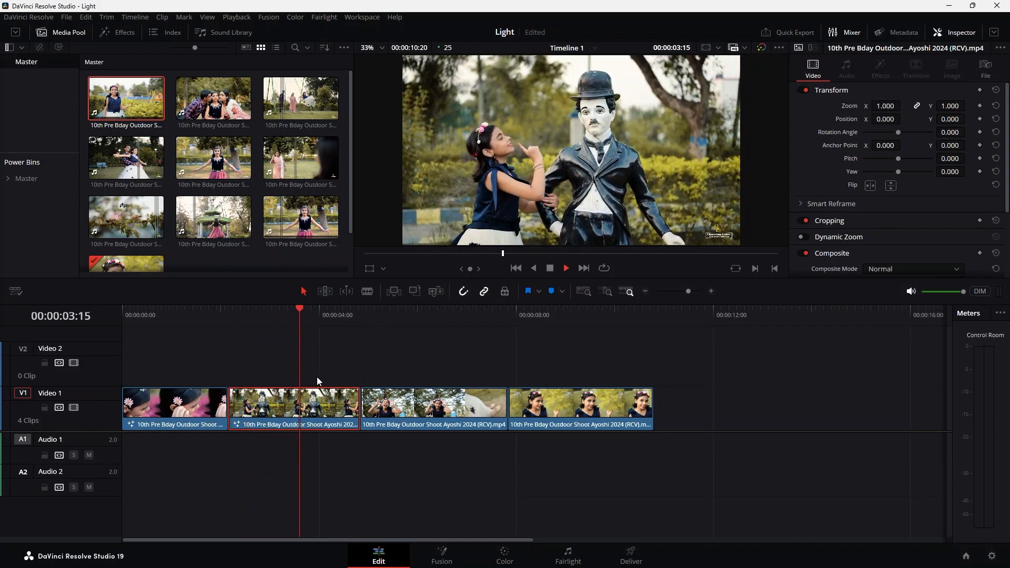
key("space")
key("space")
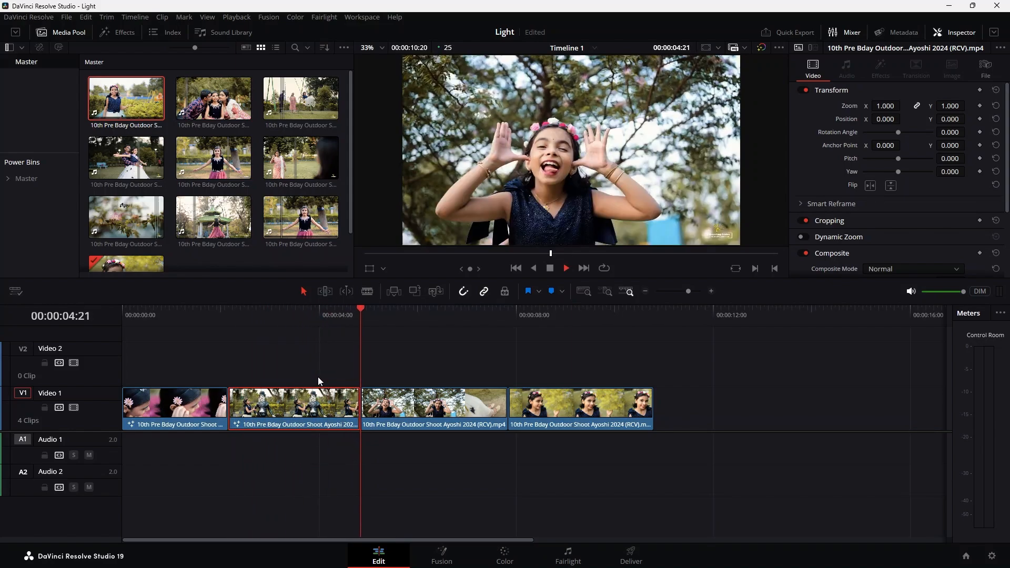
key("Up")
key("space")
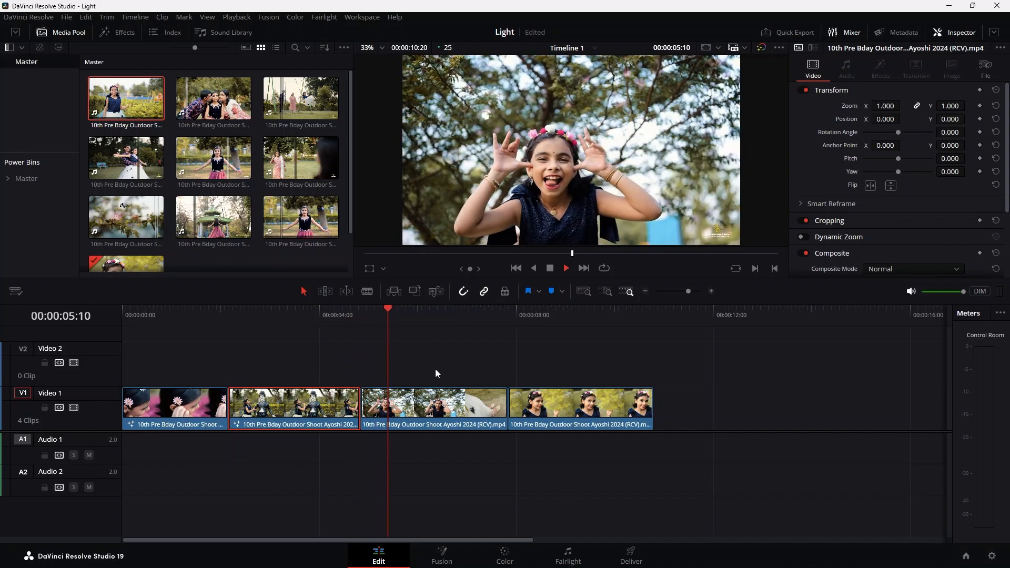
Step: Select the third clip, place the playhead on its first frame and open it in Fusion
key("Up")
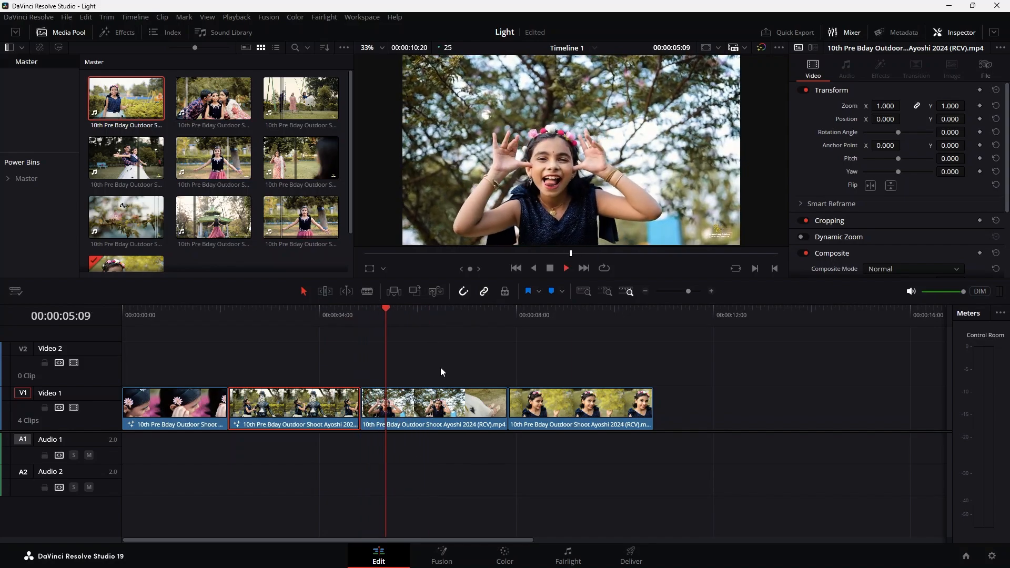
left_click(423, 400)
key("Up")
key("Up")
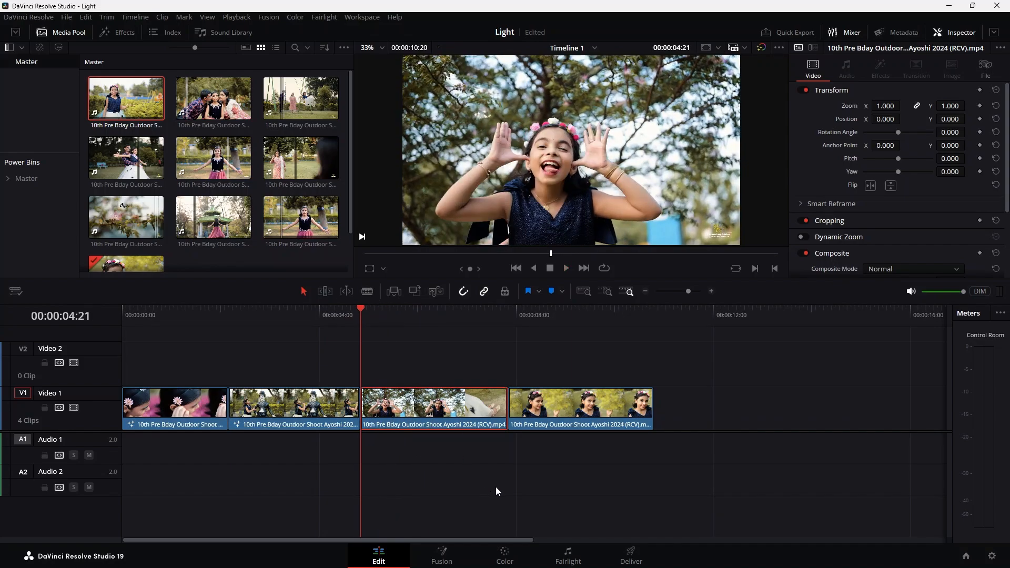
left_click(460, 554)
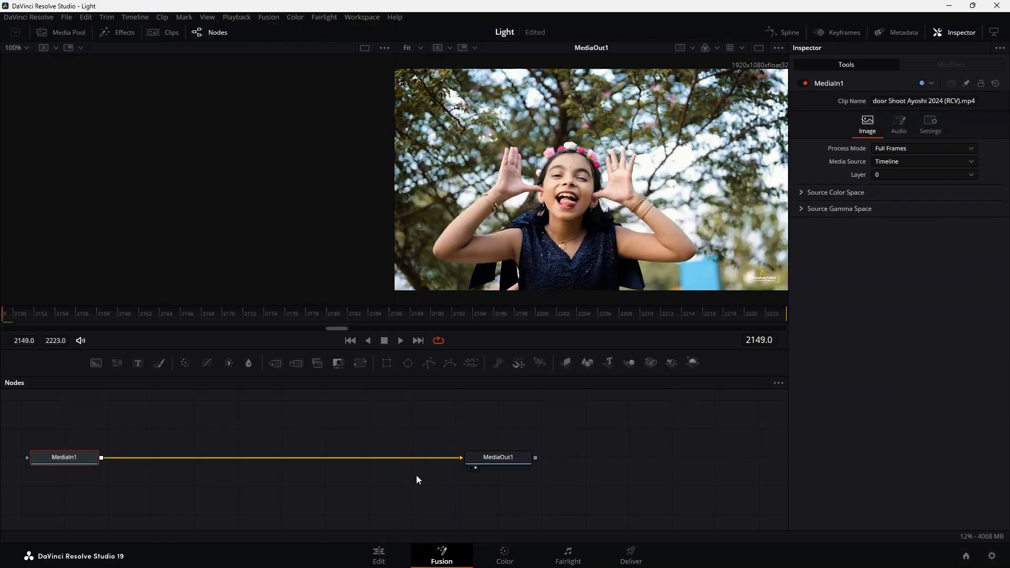
Step: Merge a Background, Paint and SoftGlow node chain over the third clip's footage, with Background1's alpha set to 0
key("shift+space")
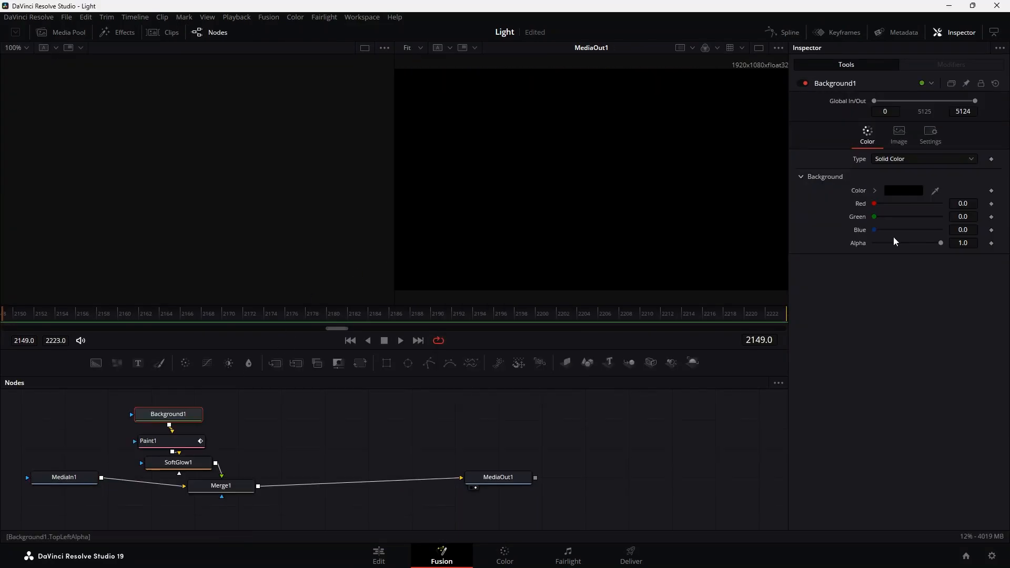
left_click_drag(940, 245, 819, 253)
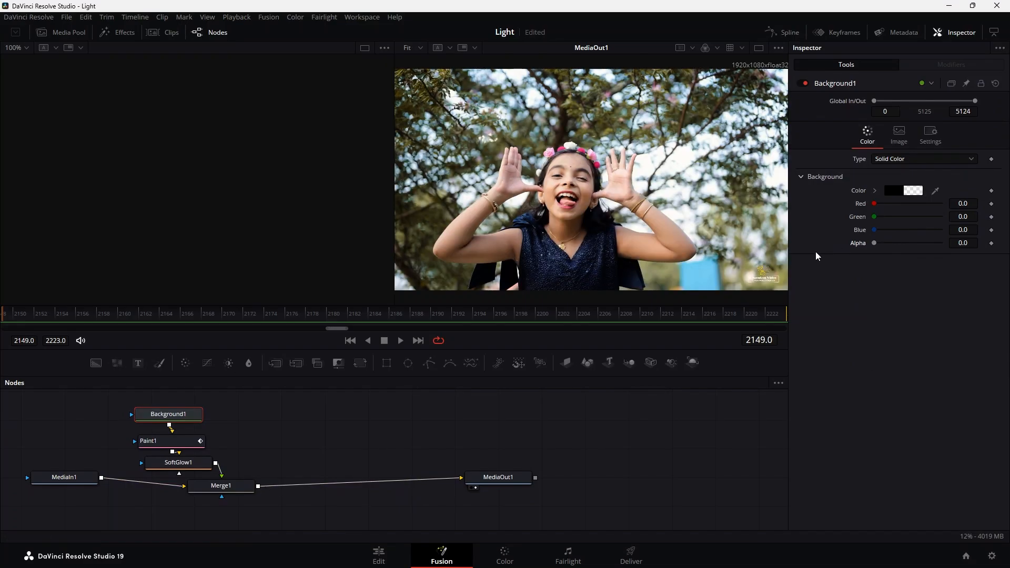
Step: Set Paint1's color to magenta with green 0.0 and paint a dot between the girl's raised hand and head at frame 2157
left_click(161, 441)
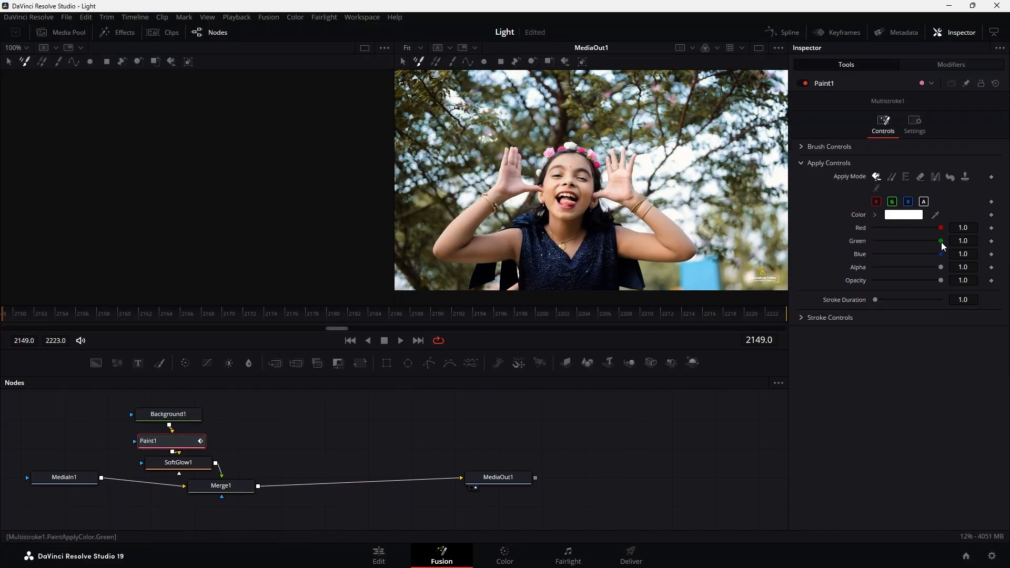
left_click_drag(942, 242, 874, 241)
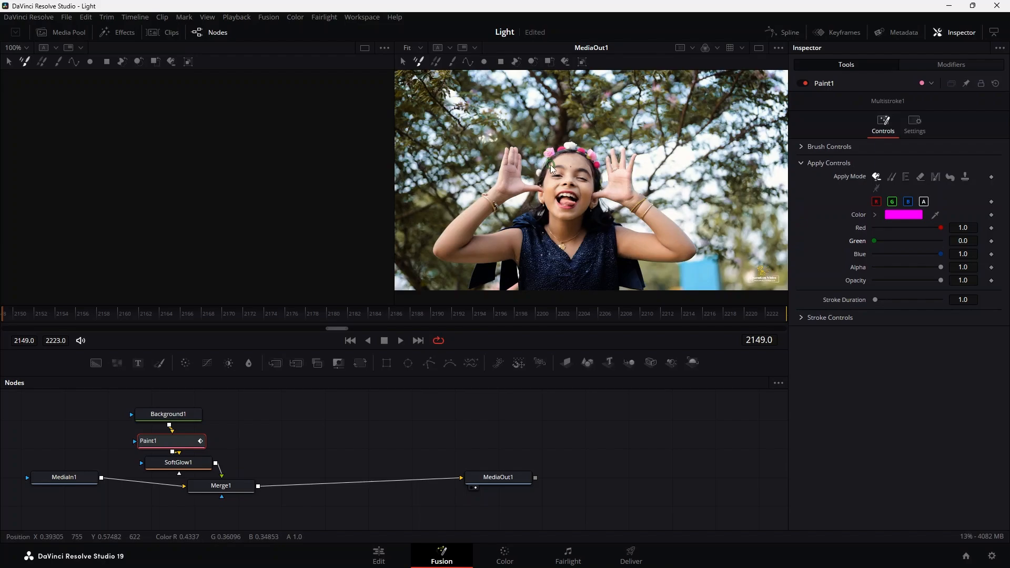
left_click_drag(55, 314, 93, 318)
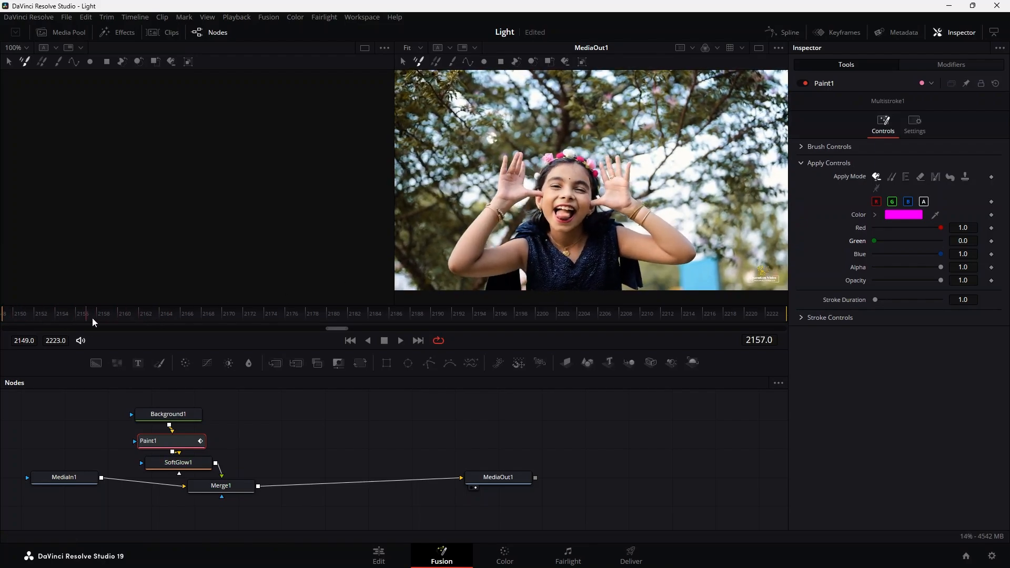
left_click(537, 176)
key("Right")
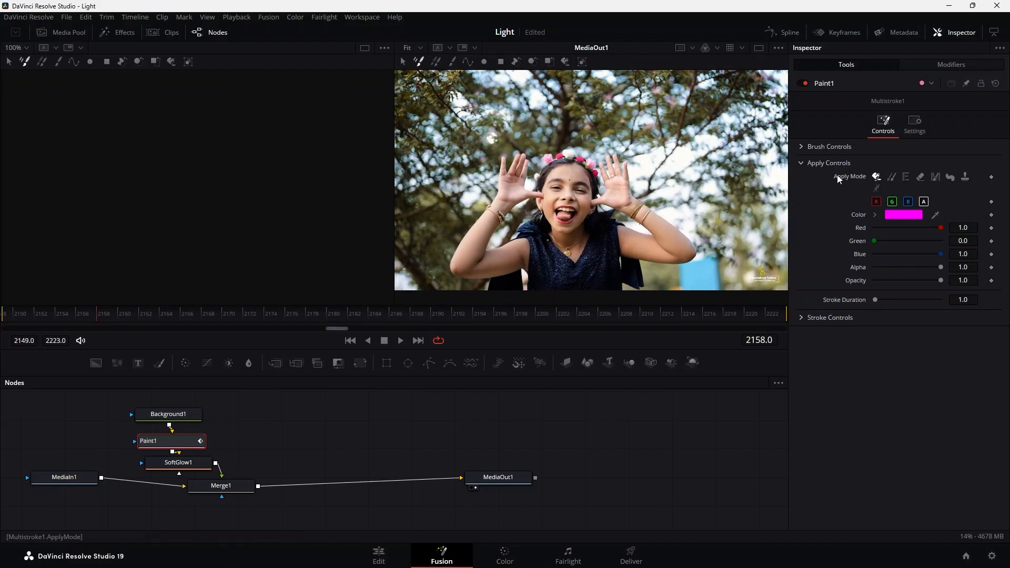
Step: Paint a blue dot at frame 2158 and a cyan dot at frame 2159, continuing along the girl's flower headband
left_click_drag(941, 228, 870, 232)
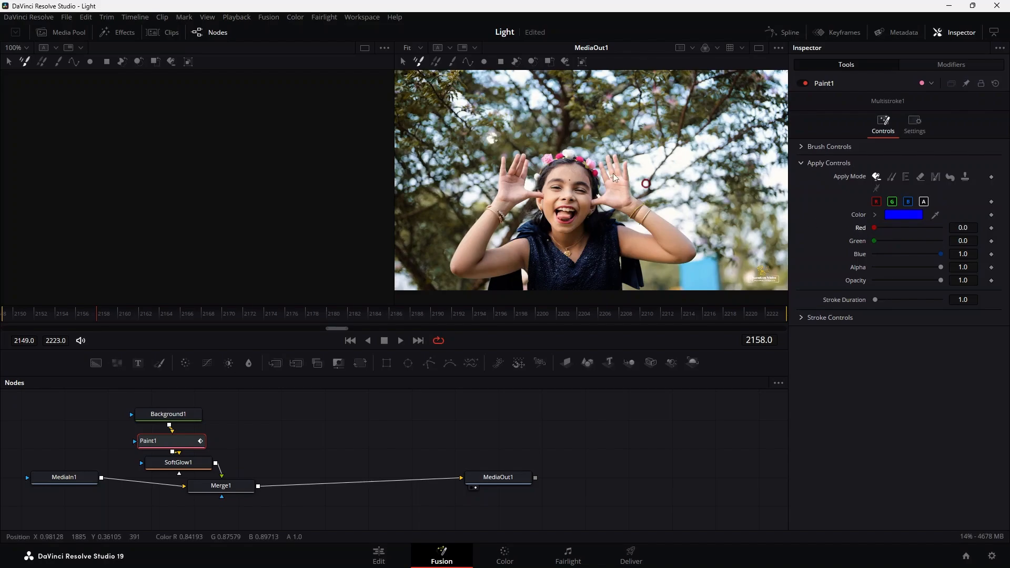
left_click(547, 159)
key("Right")
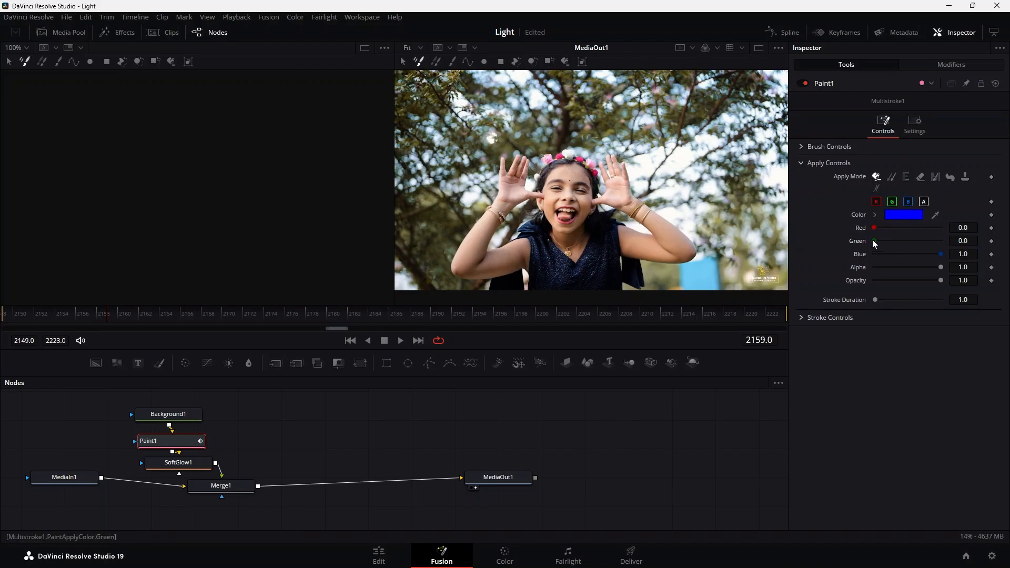
left_click_drag(875, 241, 972, 243)
left_click(569, 151)
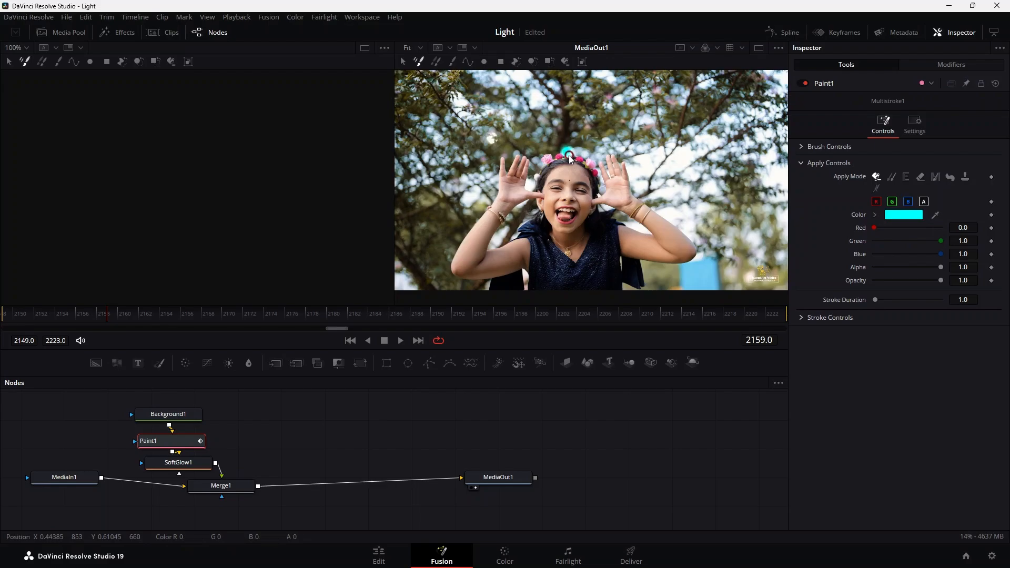
key("Right")
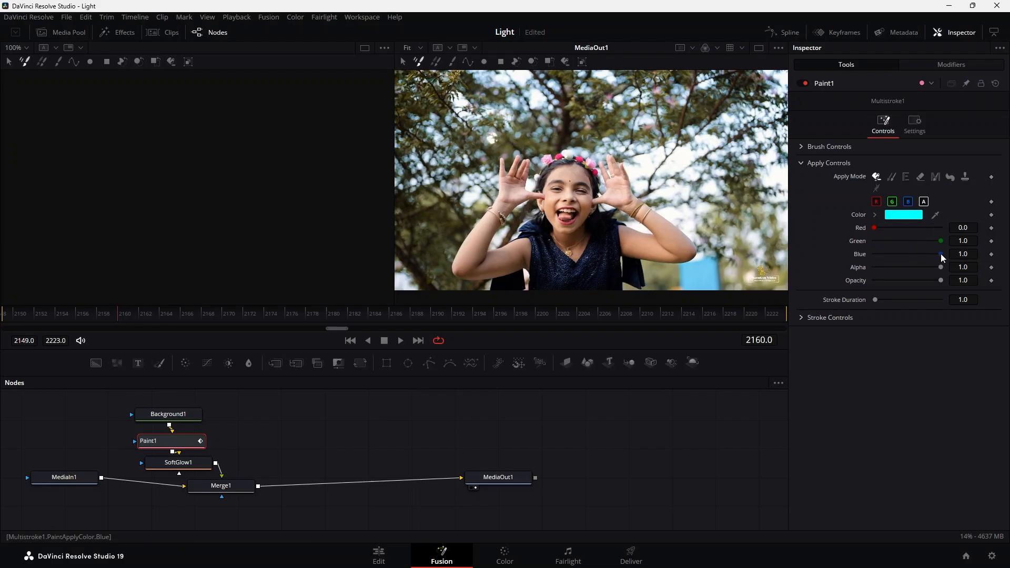
Step: Paint a green dot on the flower headband at frame 2160, and raise the color's blue and red for frame 2161
left_click_drag(941, 254, 836, 261)
left_click(582, 158)
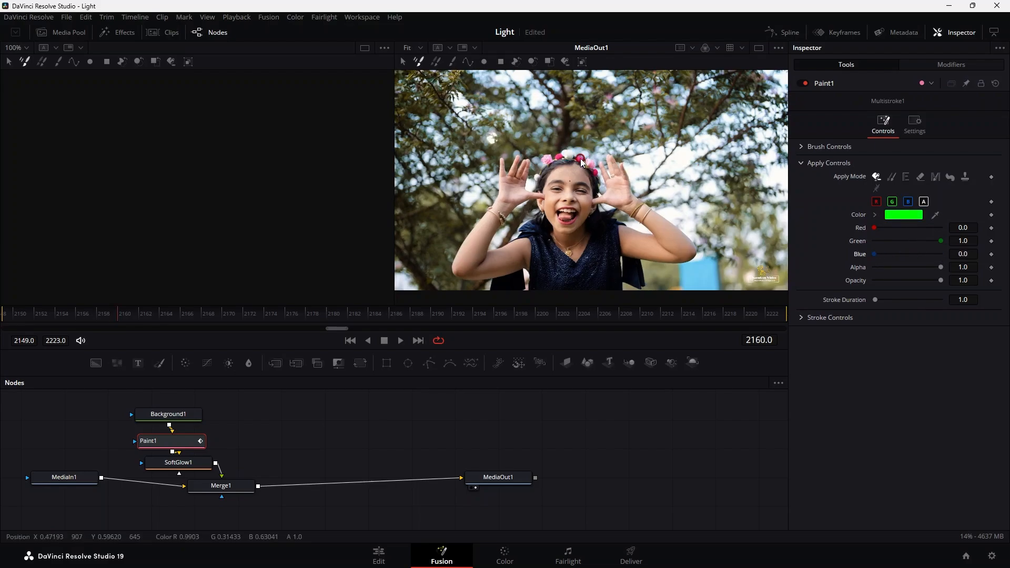
key("Right")
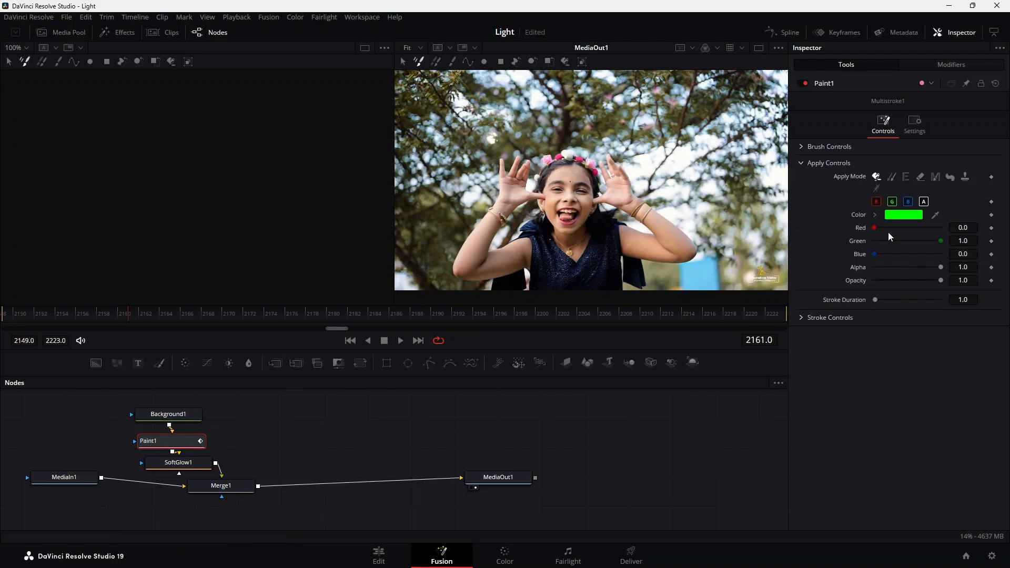
left_click_drag(874, 254, 942, 254)
left_click_drag(883, 229, 941, 228)
key("Right")
Step: Set the paint color for frame 2162 to magenta with red 1.0, green 0.0 and blue 1.0
left_click(905, 228)
left_click_drag(909, 236, 812, 231)
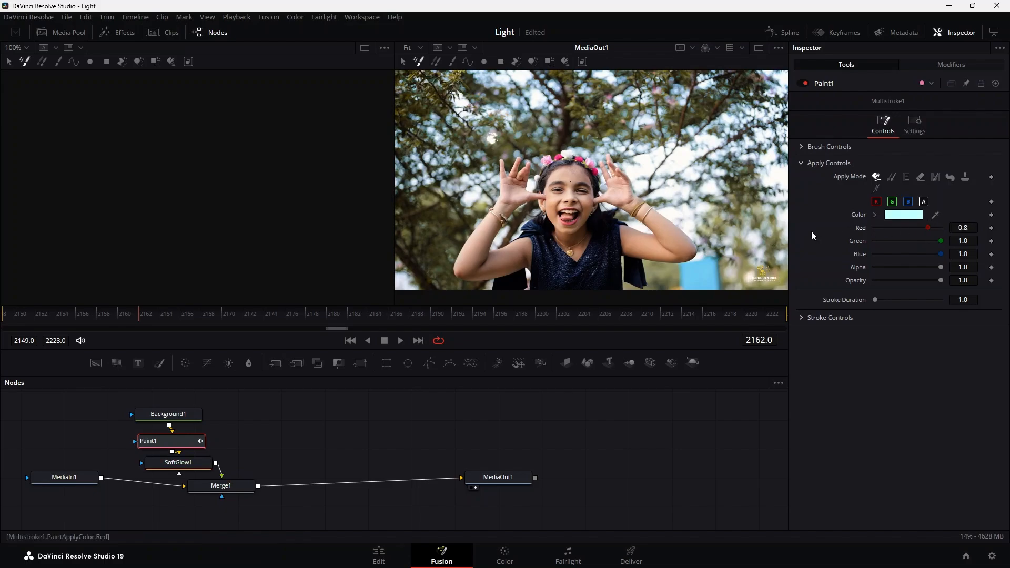
left_click_drag(941, 246, 802, 247)
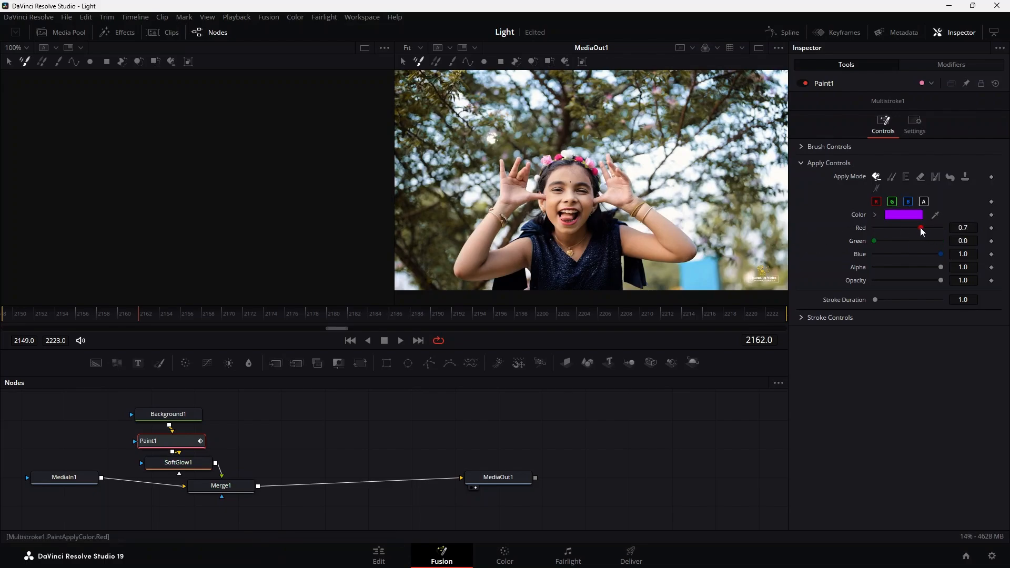
left_click_drag(920, 230, 944, 236)
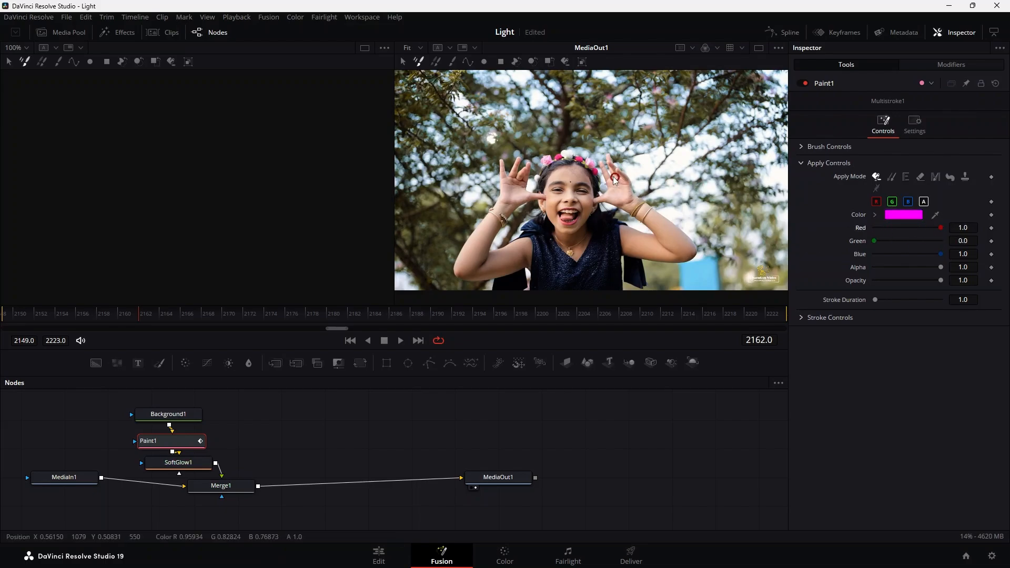
Step: Play the third clip from its start in the edit timeline to review the painted colored dots
left_click(390, 553)
left_click_drag(388, 317, 361, 317)
key("space")
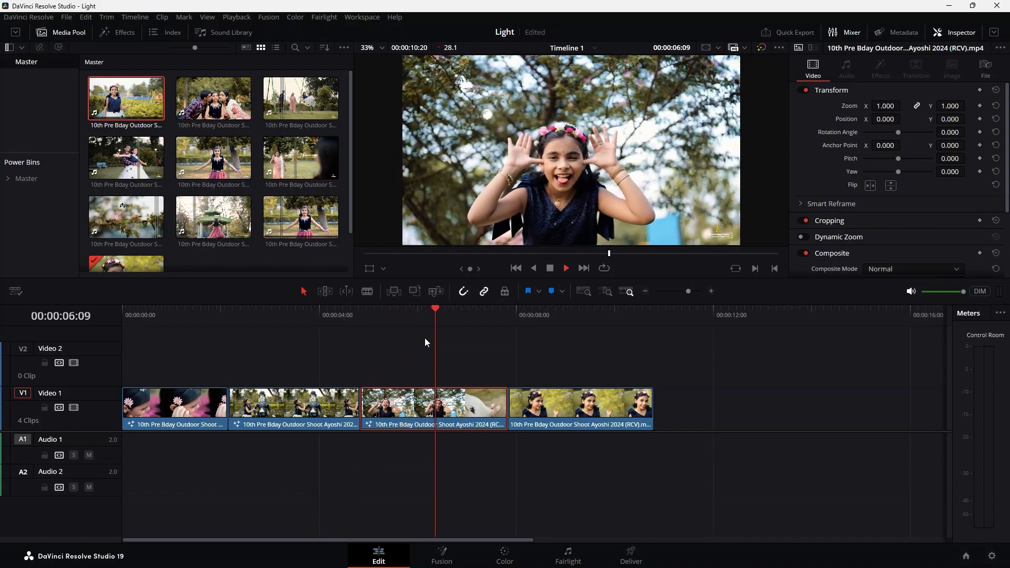
Step: Return to Fusion at frame 2163, set Merge1's center X to about 0.5005, and reselect Paint1
left_click(442, 554)
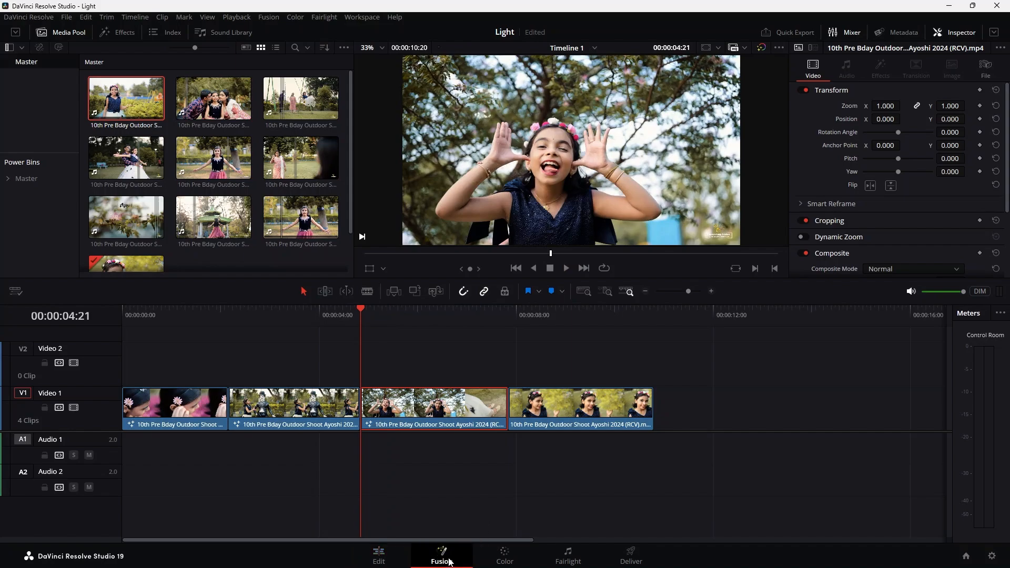
left_click_drag(208, 318, 150, 327)
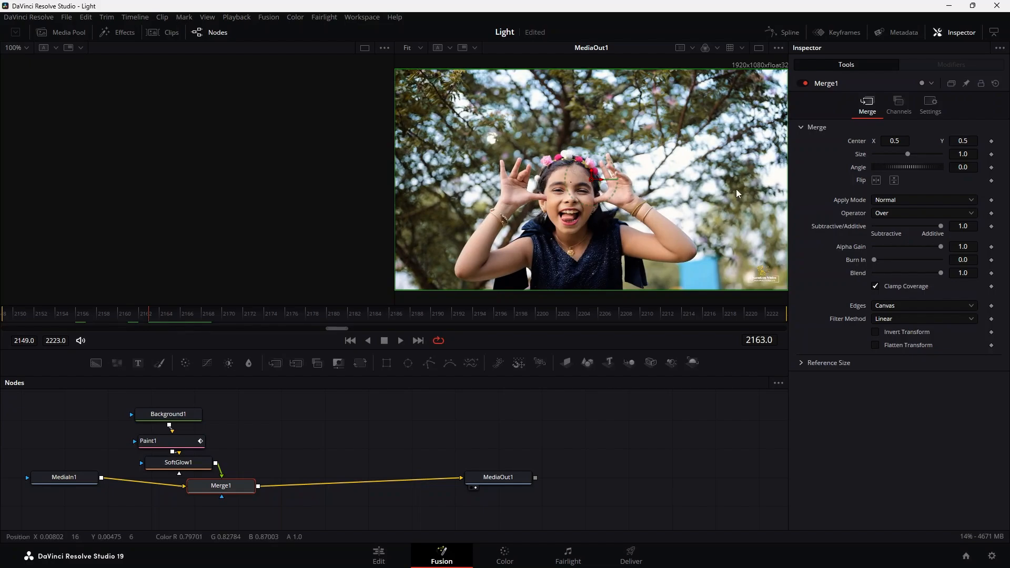
left_click_drag(894, 141, 896, 141)
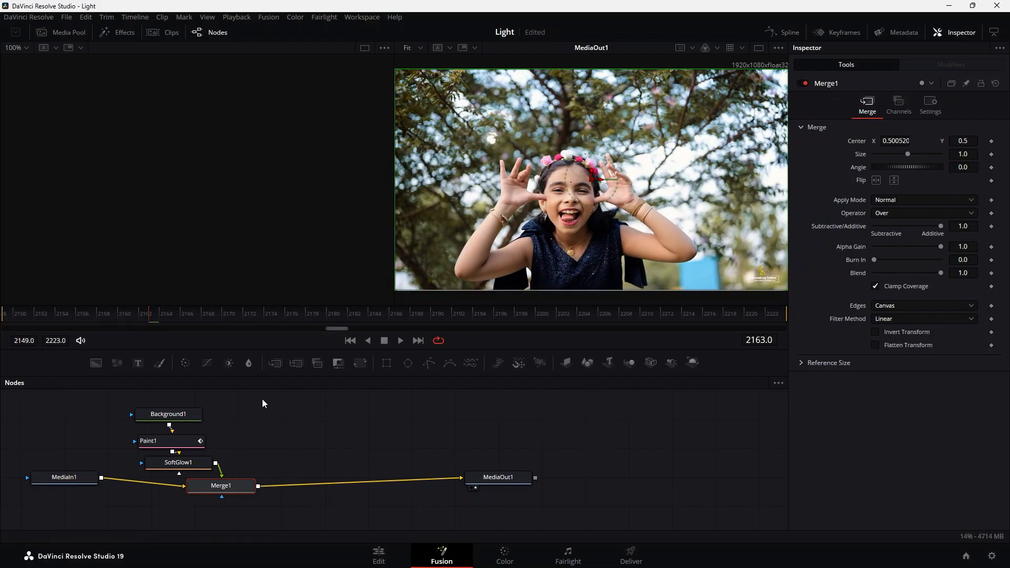
left_click(174, 441)
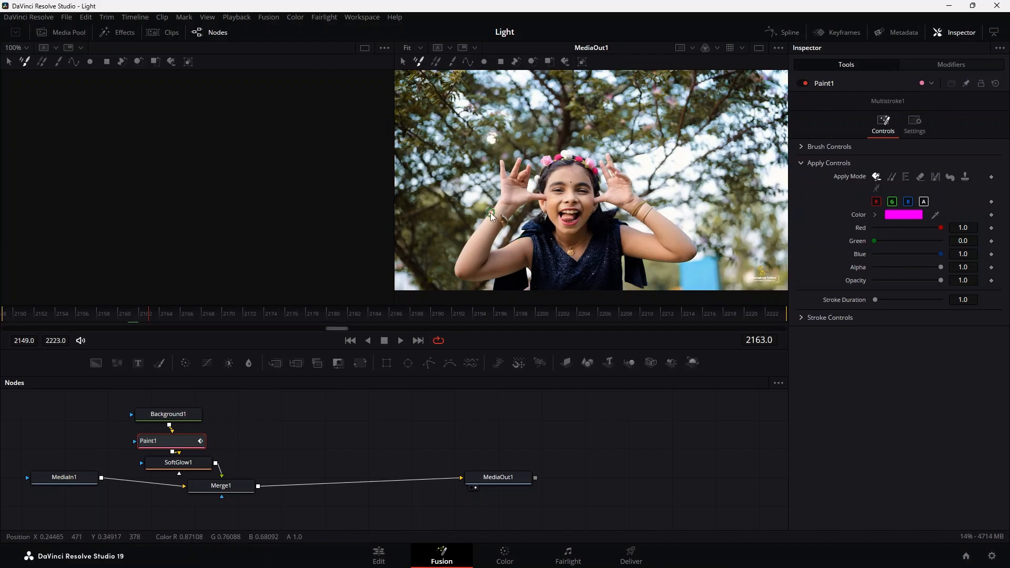
Step: Paint a magenta stroke across the girl's bracelets on each frame from 2163 to 2166, alternating between her two wrists
left_click_drag(490, 211, 506, 226)
key("Right")
left_click_drag(649, 201, 643, 204)
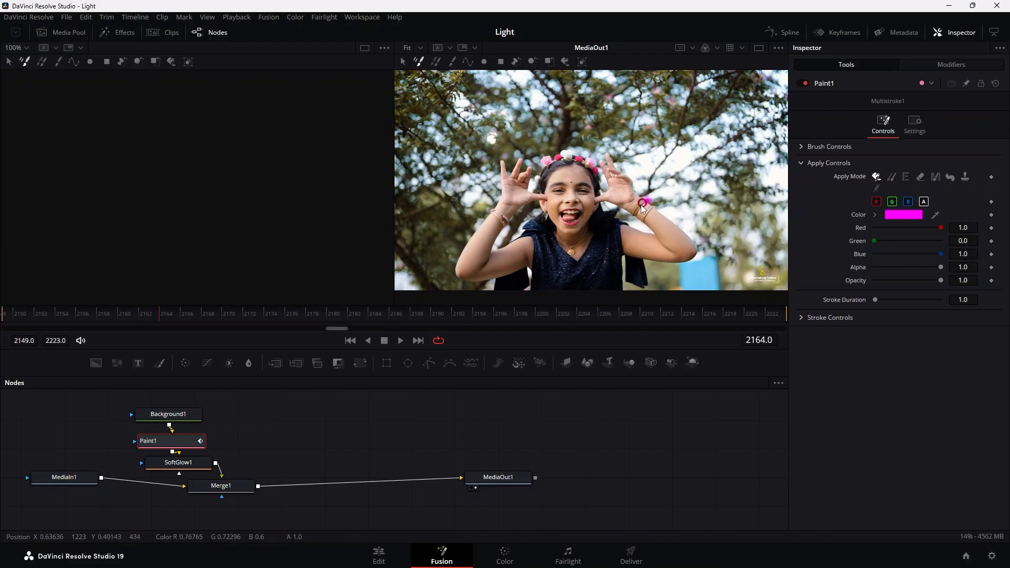
key("Right")
left_click_drag(490, 211, 504, 220)
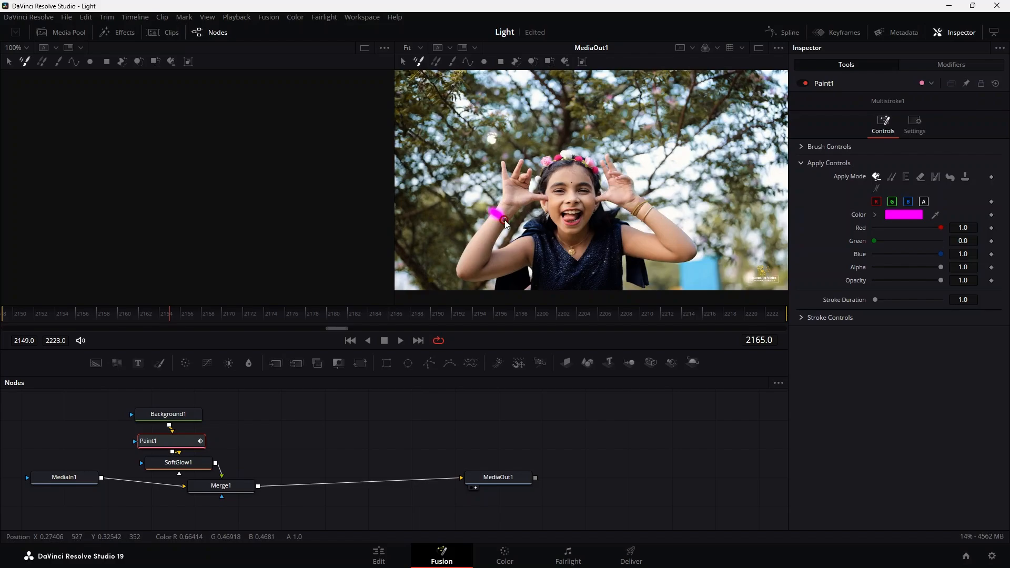
key("Right")
left_click_drag(652, 203, 638, 222)
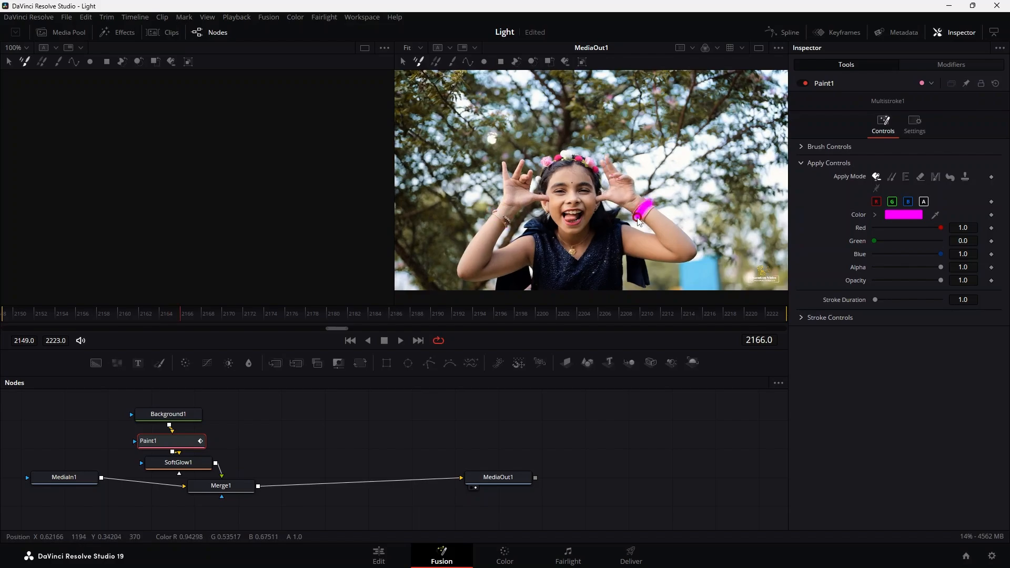
Step: Play the third clip repeatedly from its start in the edit timeline to review the magenta wrist strokes
left_click(379, 556)
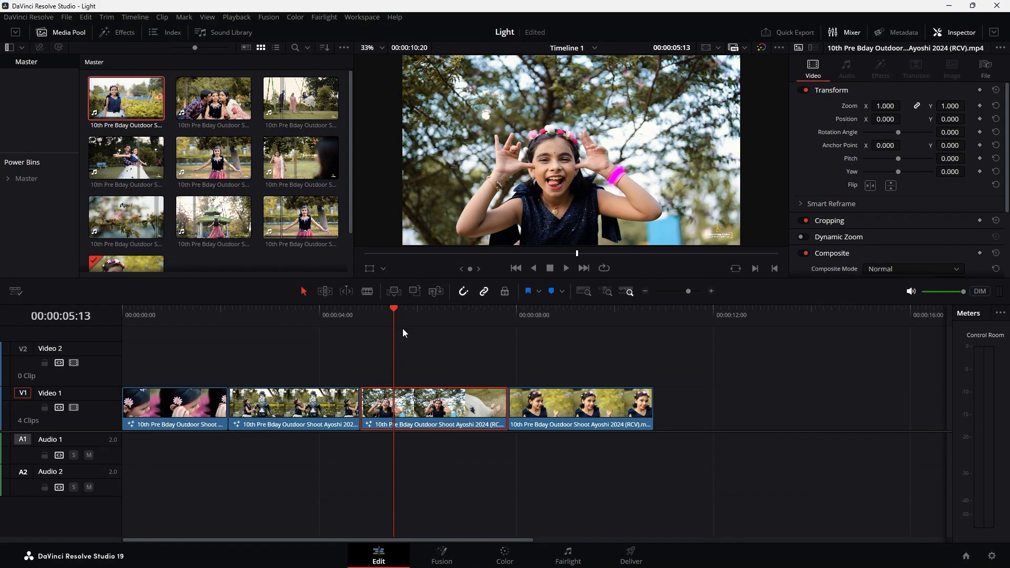
left_click(360, 311)
key("space")
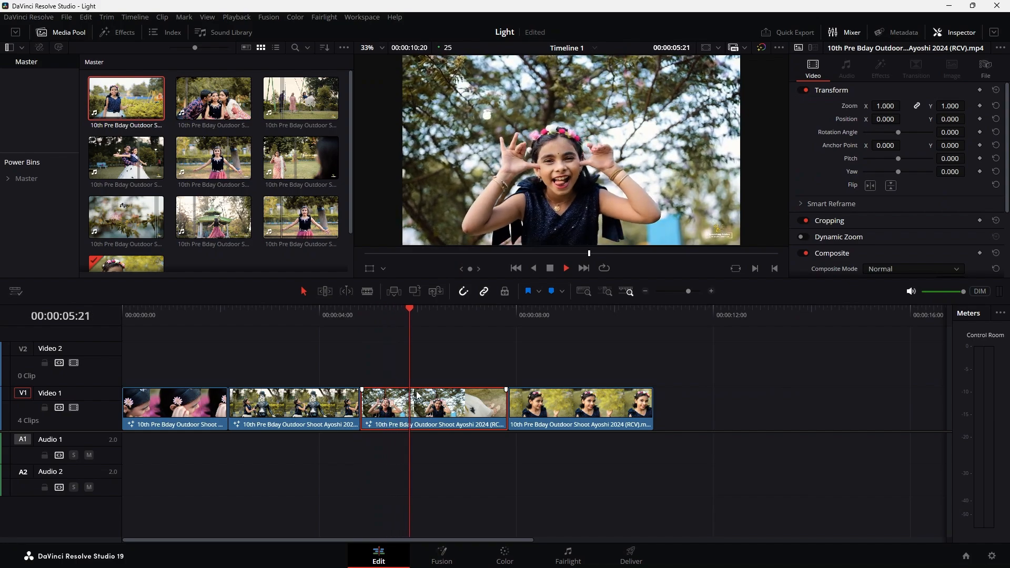
key("Up")
key("space")
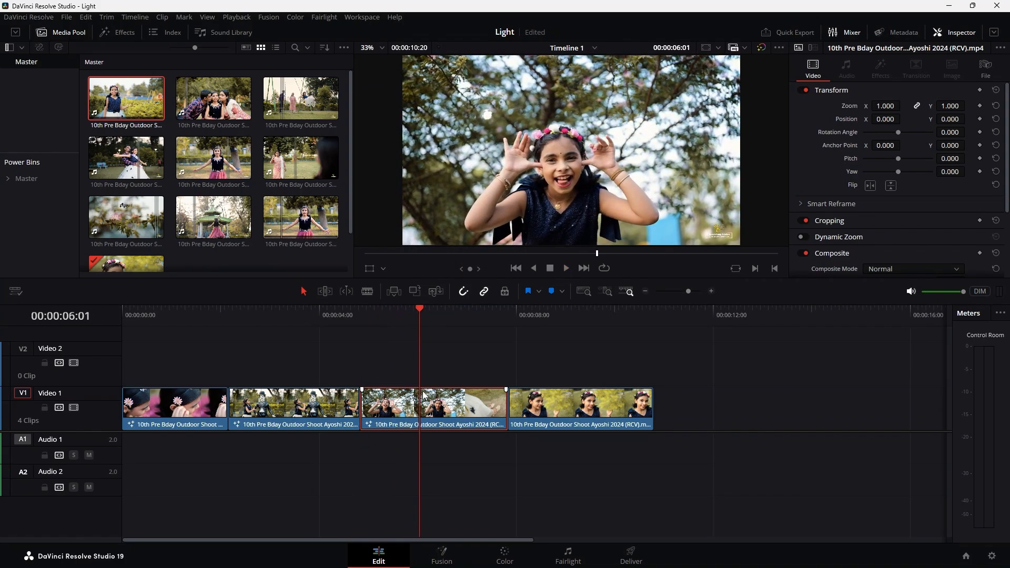
key("Up")
key("space")
key("space")
key("Up")
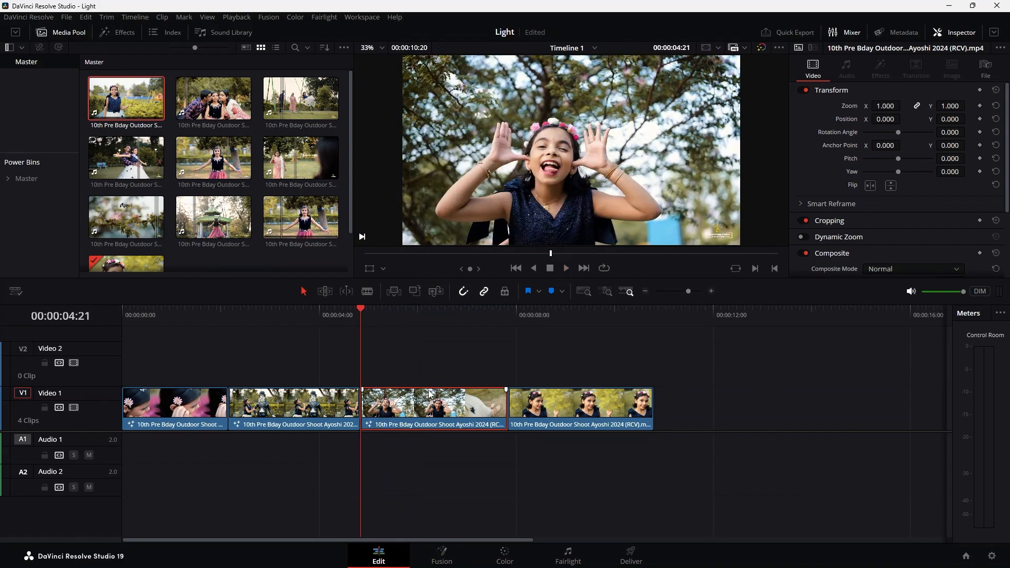
key("space")
key("space")
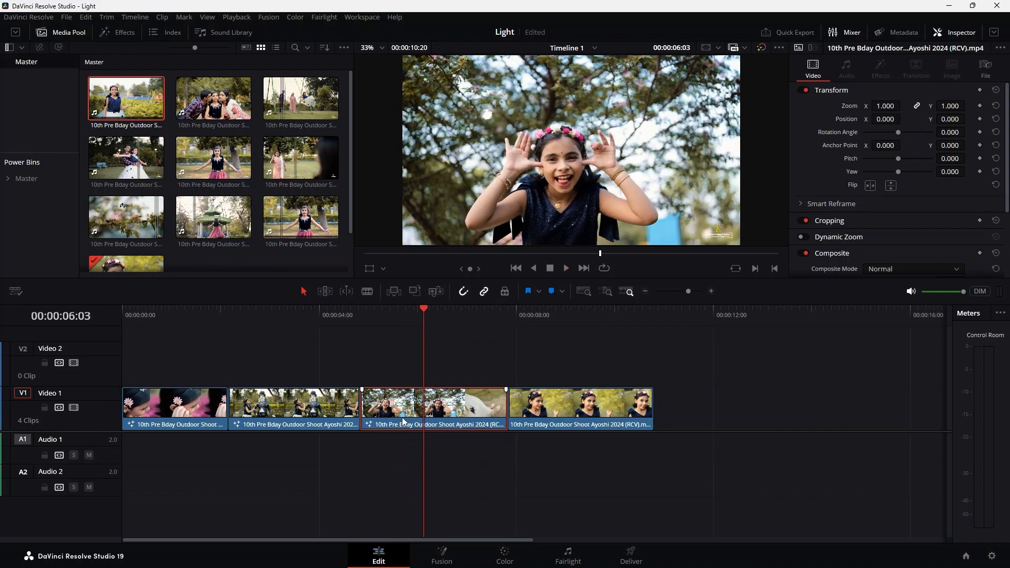
Step: Select the fourth clip in the timeline and play it from its start to review the unpainted footage
key("Down")
left_click(550, 402)
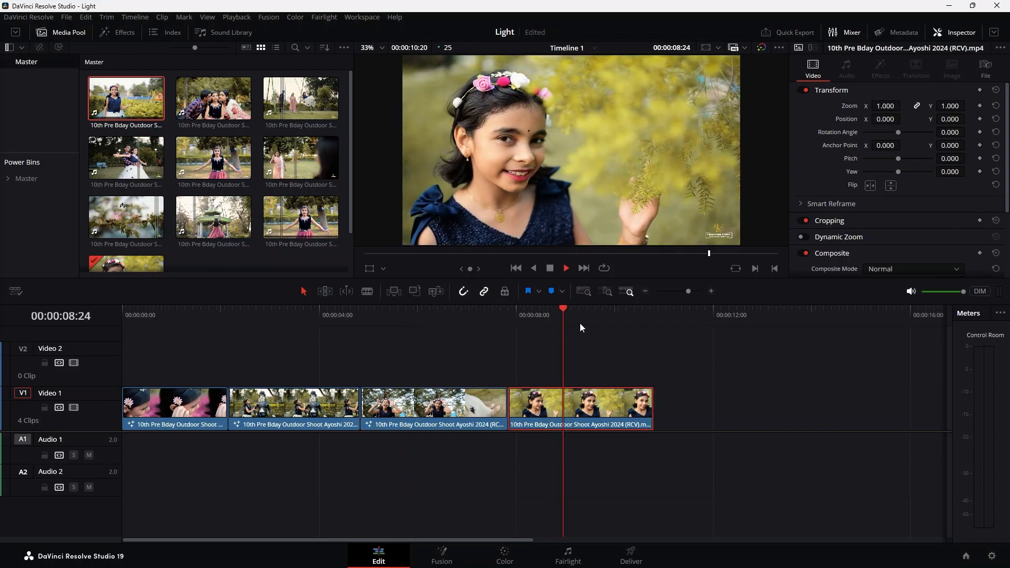
key("space")
key("Up")
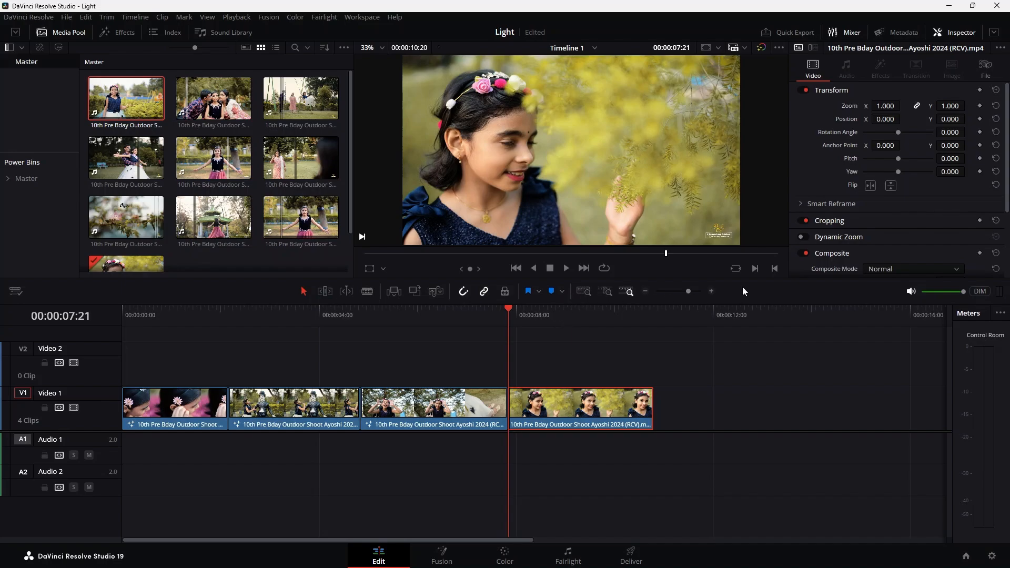
key("space")
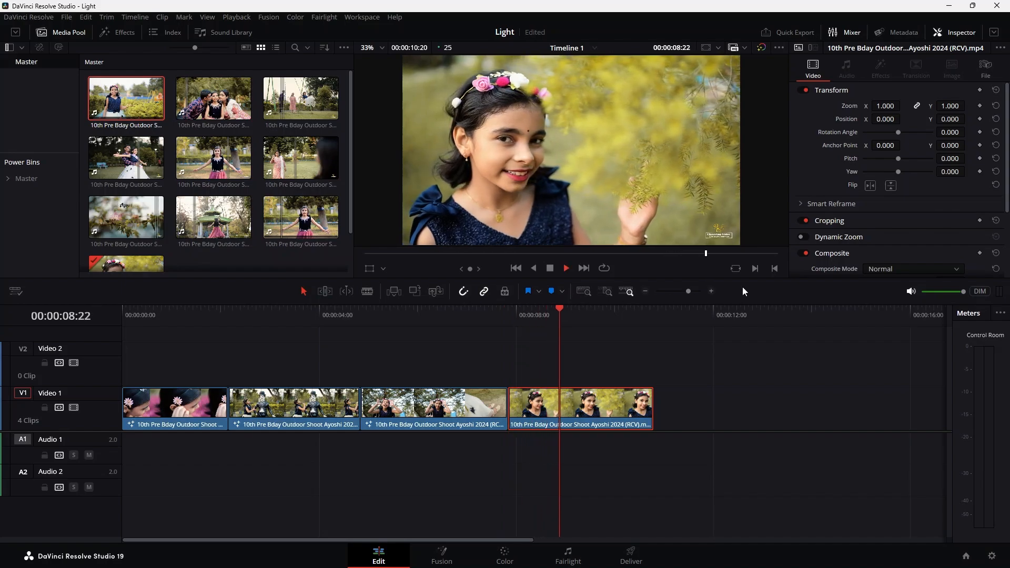